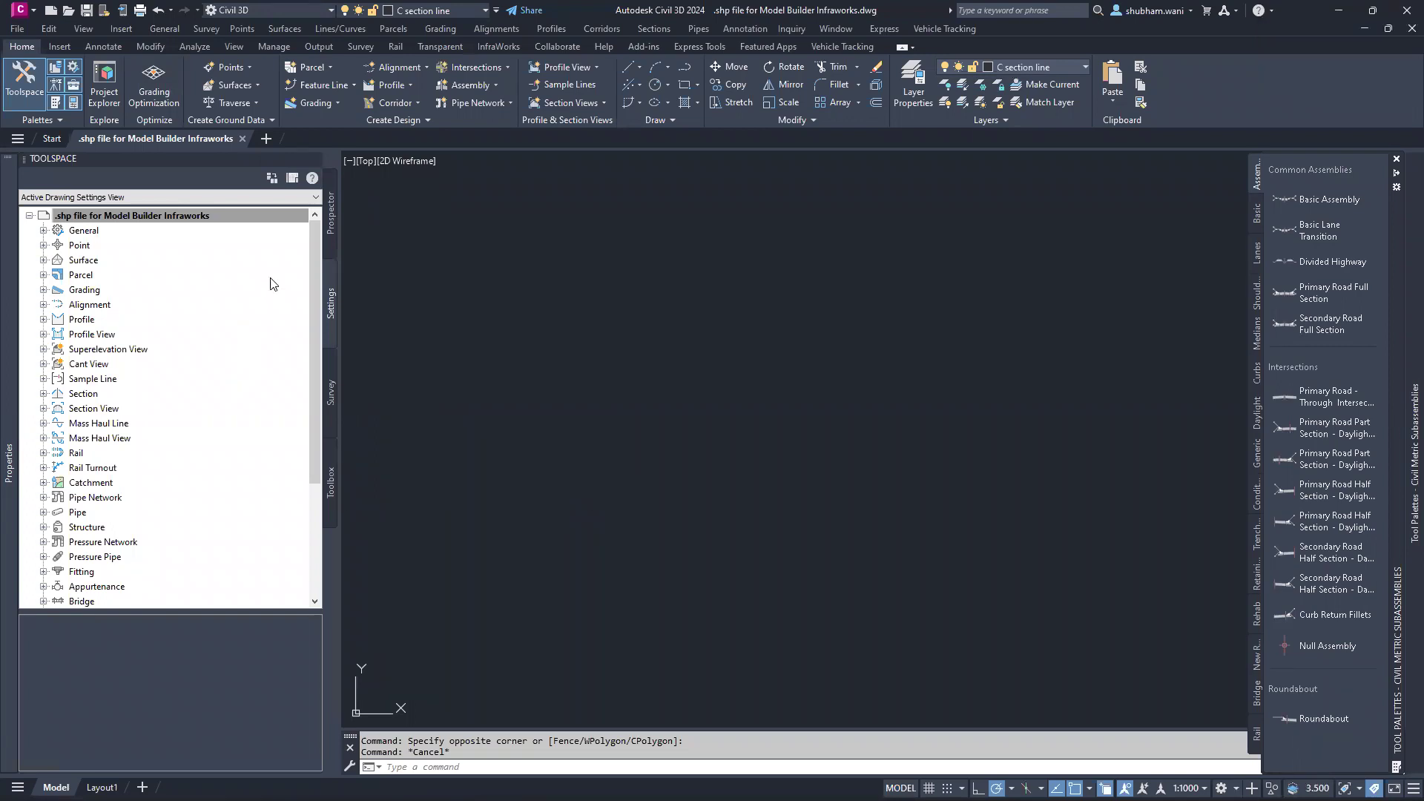
Assign the coordinate system code UTM84-43N to the drawing in its drawing settings.
left_click(212, 216)
right_click(212, 215)
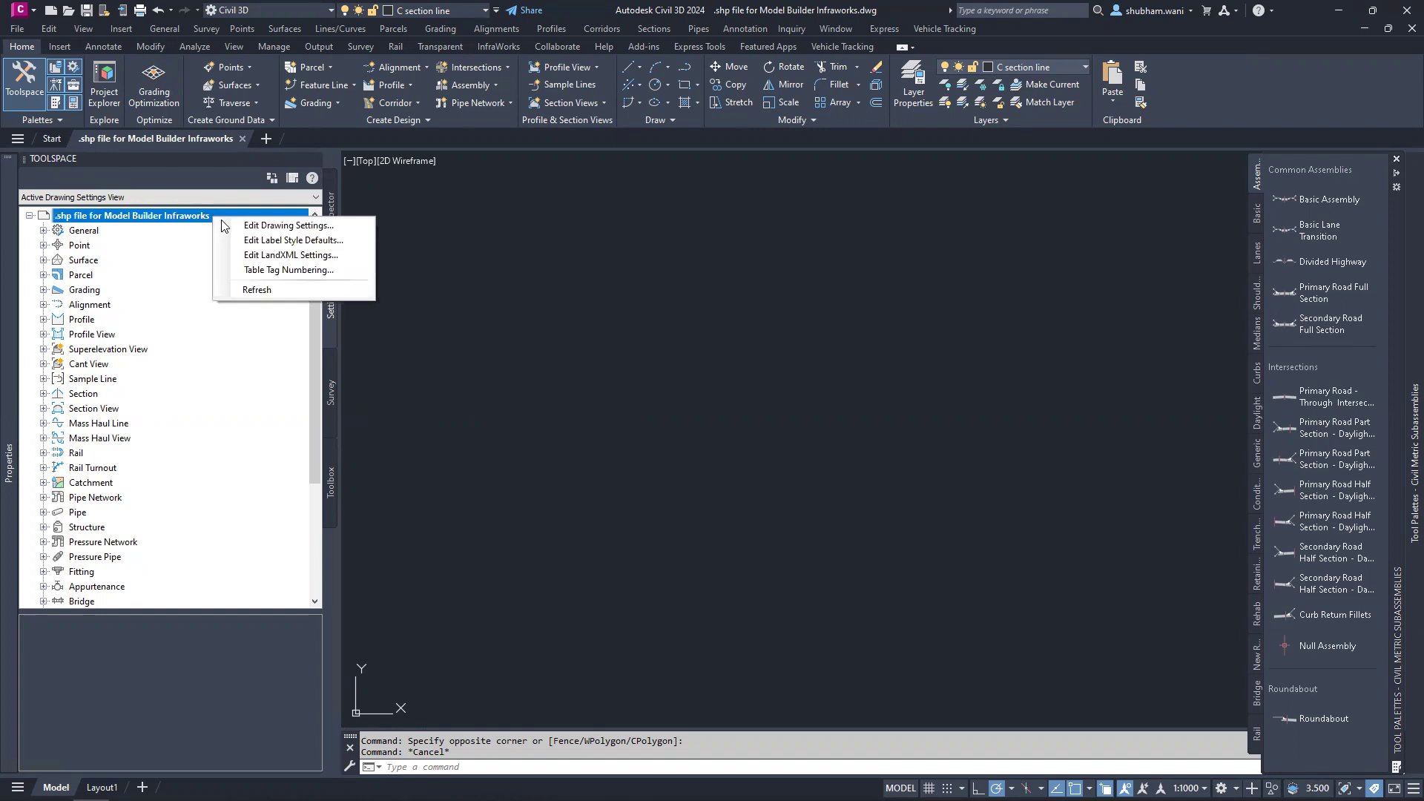
left_click(275, 227)
left_click(706, 401)
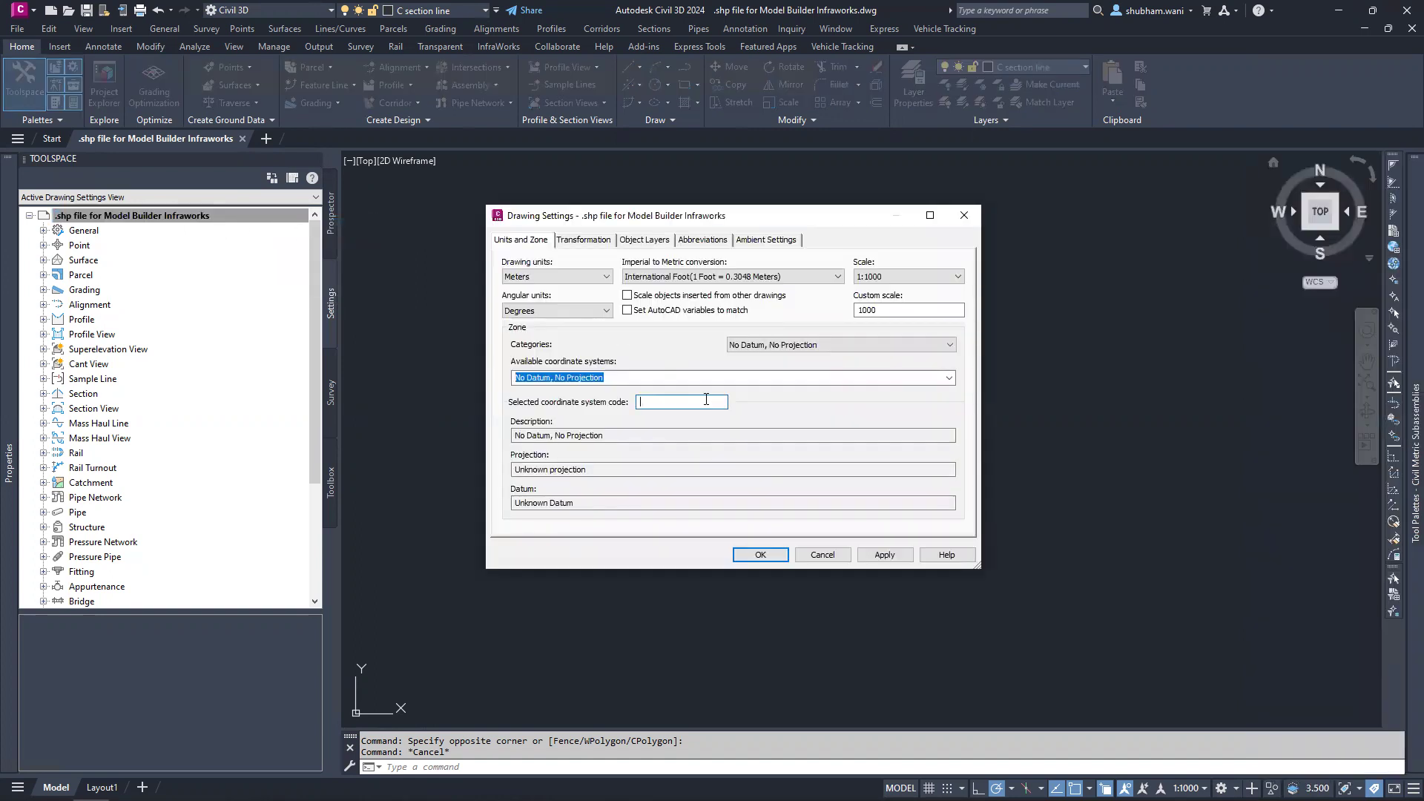
type("UTM")
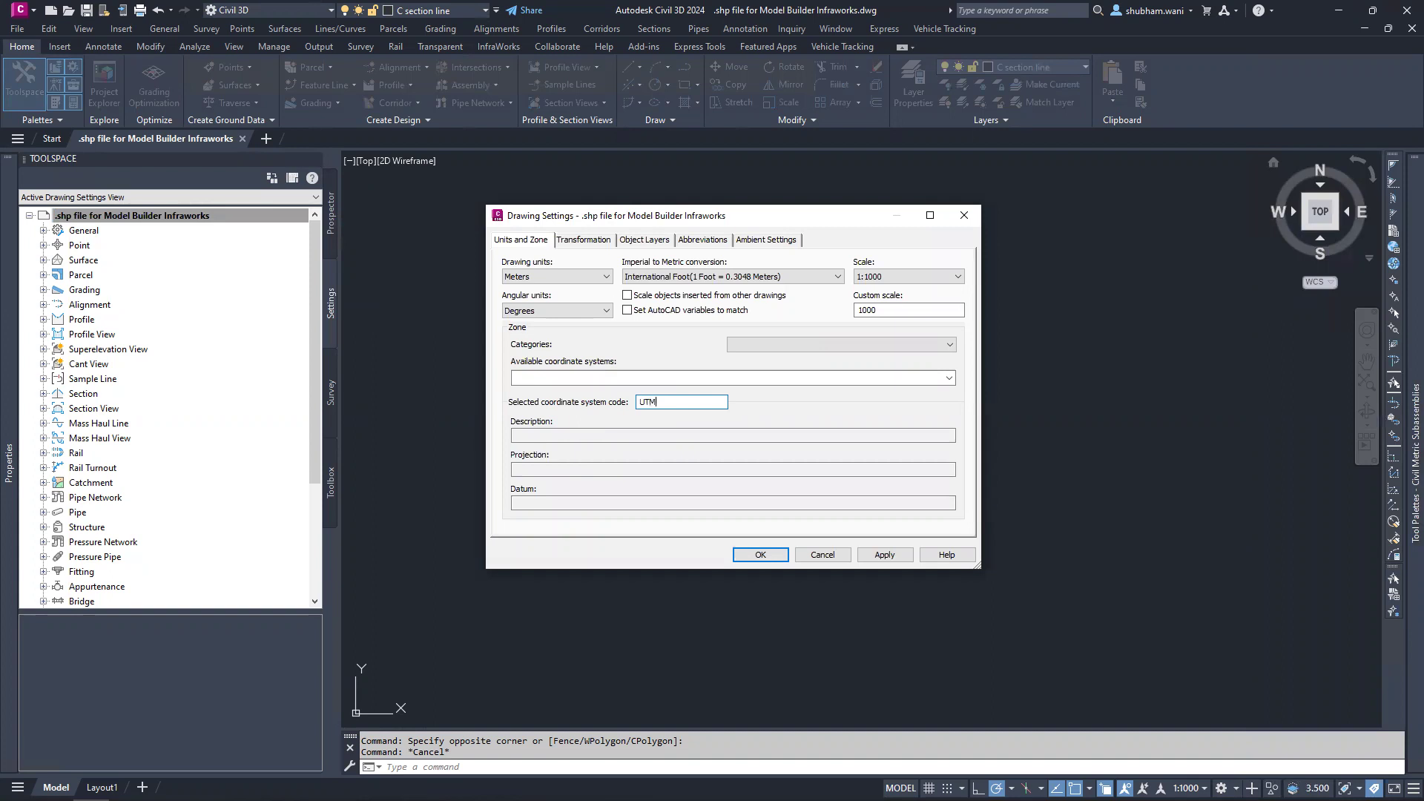
type("84-43N")
left_click(761, 555)
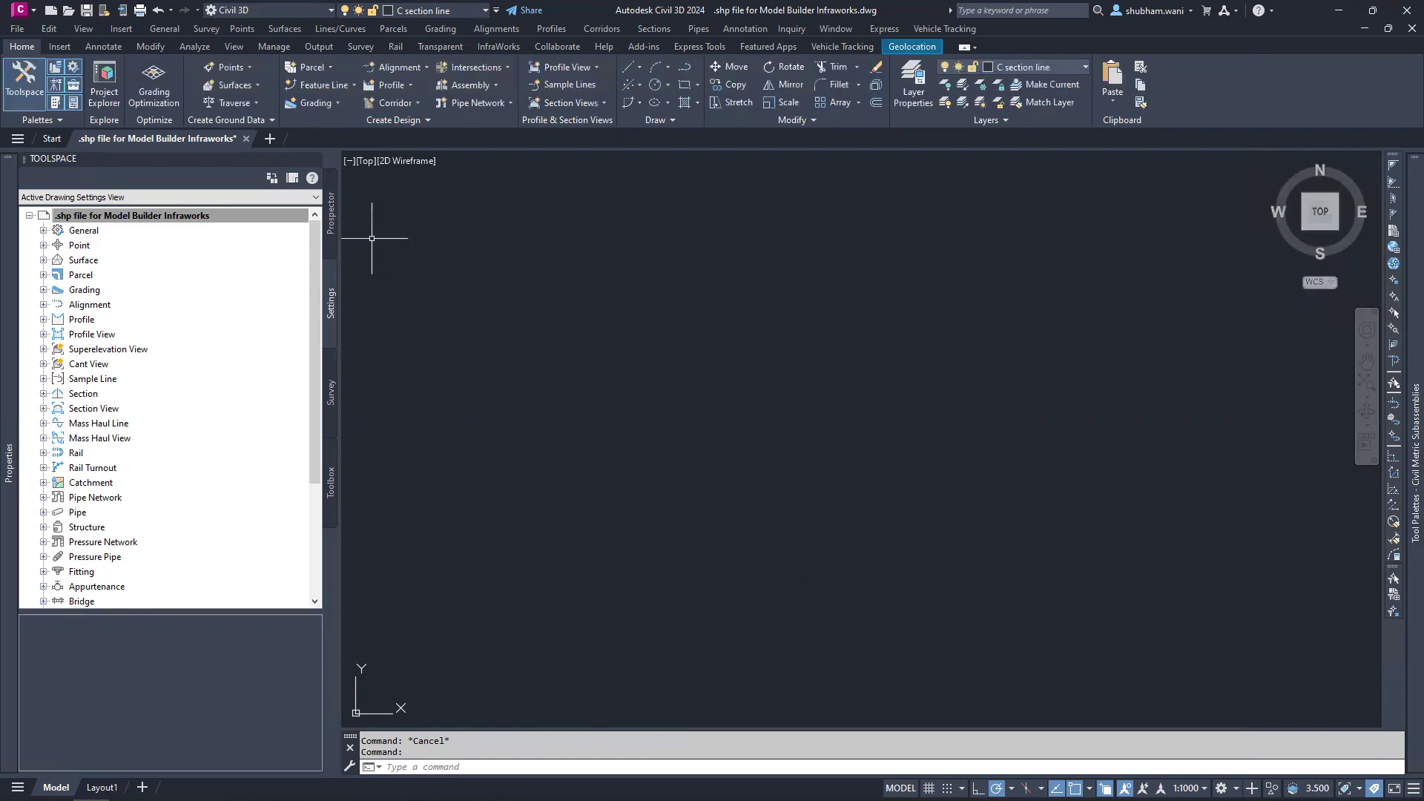
Turn on the online geolocation map in Hybrid mode.
left_click(913, 46)
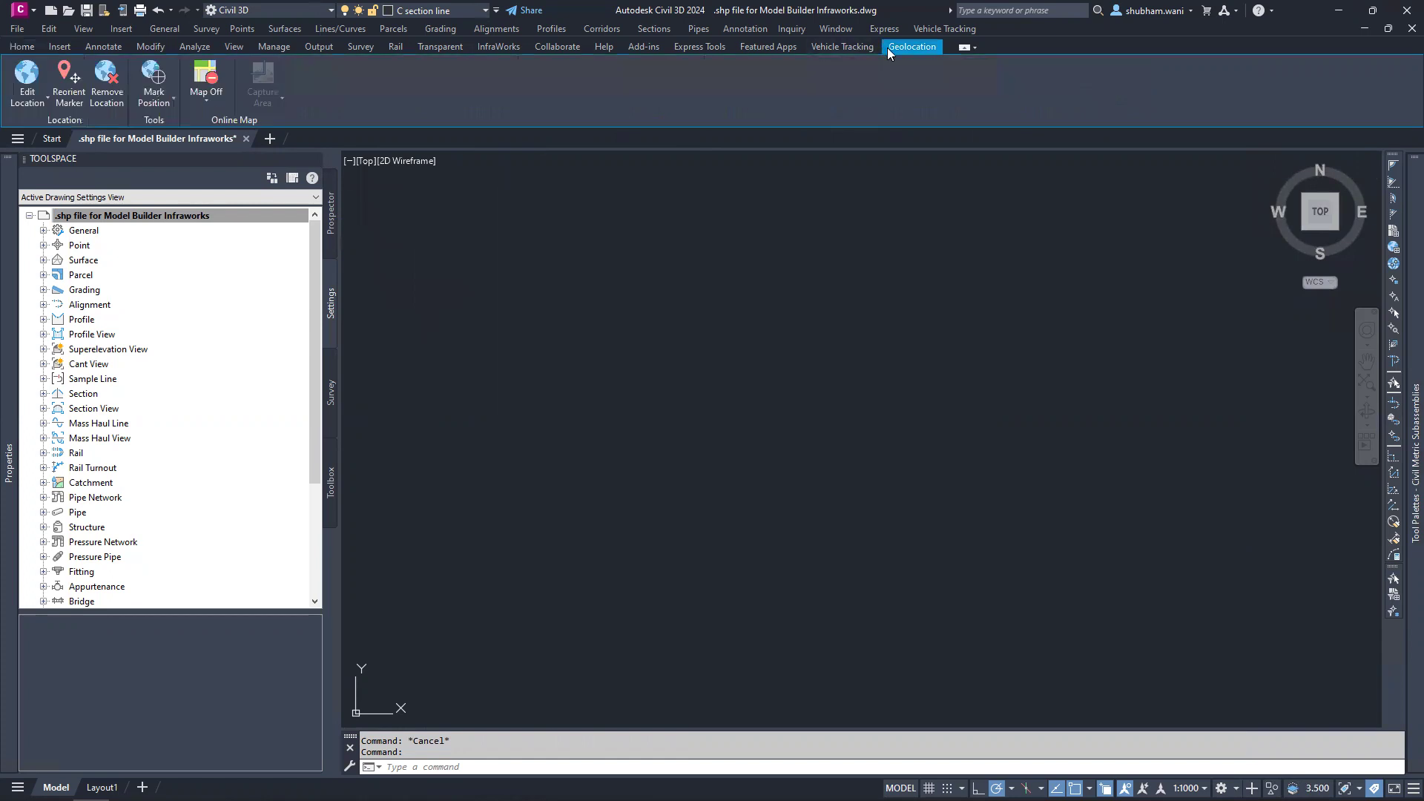
left_click(204, 104)
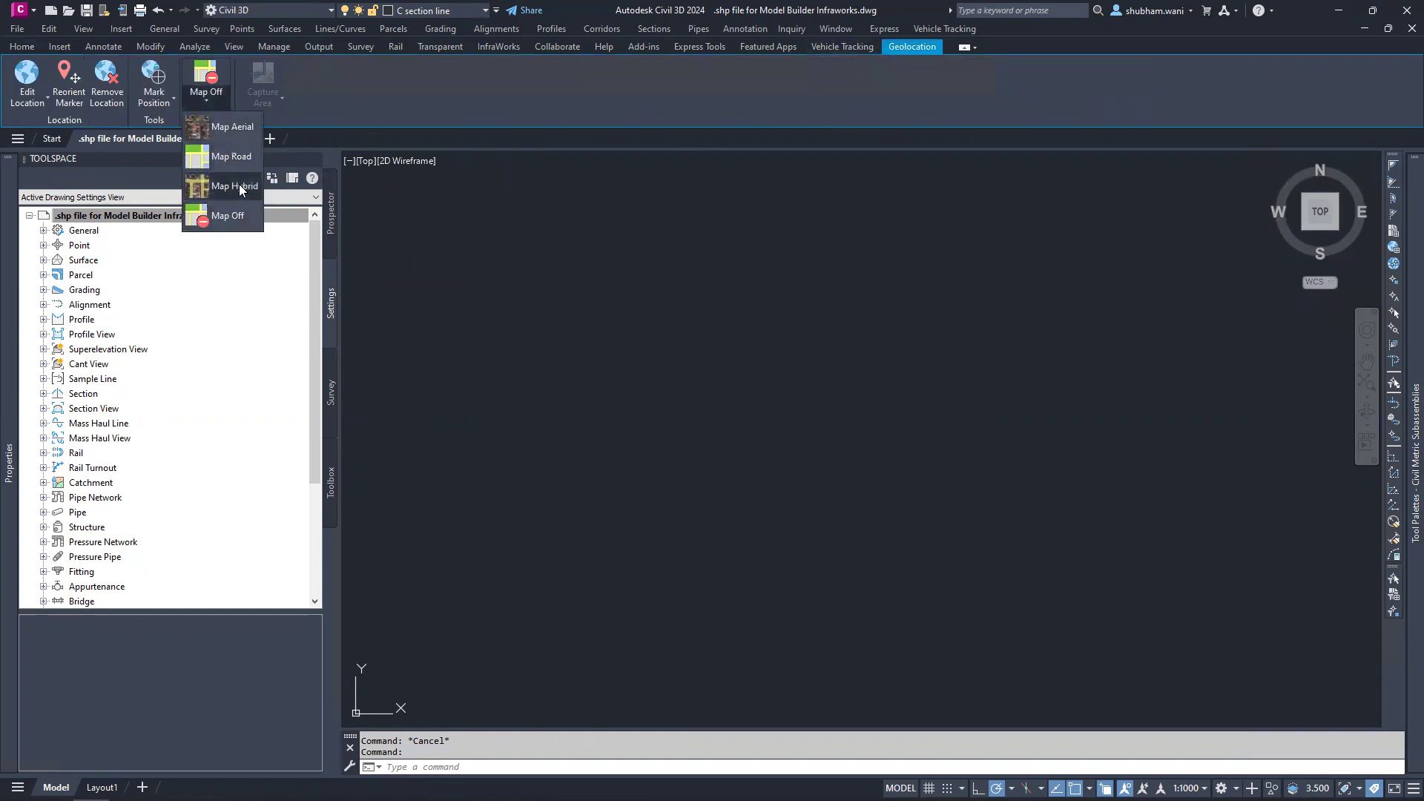
left_click(240, 190)
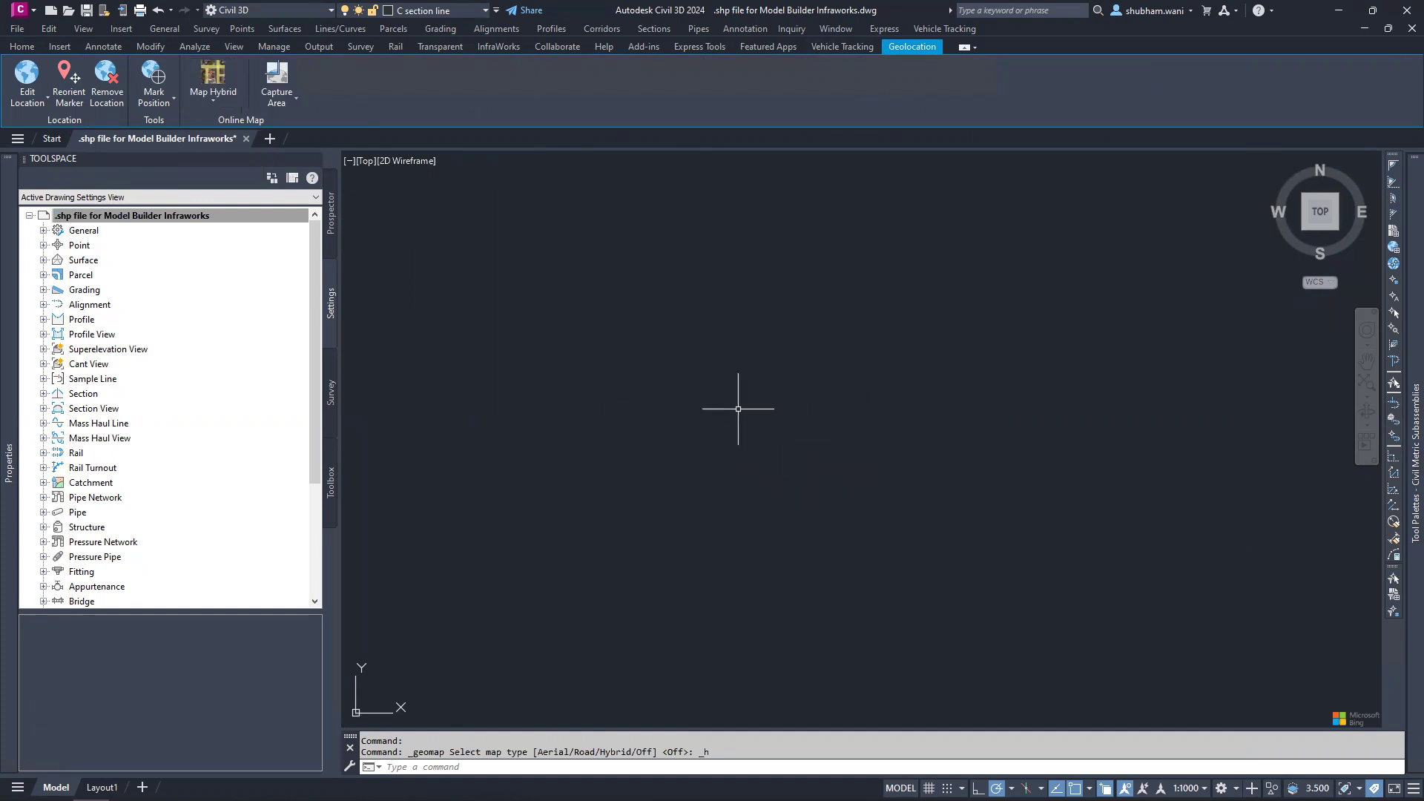
Locate the circular Connaught Place area around Rajiv Chowk Metro Station in New Delhi on the map.
middle_click_drag(738, 409, 744, 531)
scroll(740, 428, "down", 4)
middle_click_drag(826, 395, 725, 531)
mouse_move(845, 301)
middle_mouse_down()
mouse_move(631, 574)
mouse_move(643, 705)
middle_mouse_up()
middle_click_drag(864, 275, 763, 491)
scroll(806, 386, "up", 2)
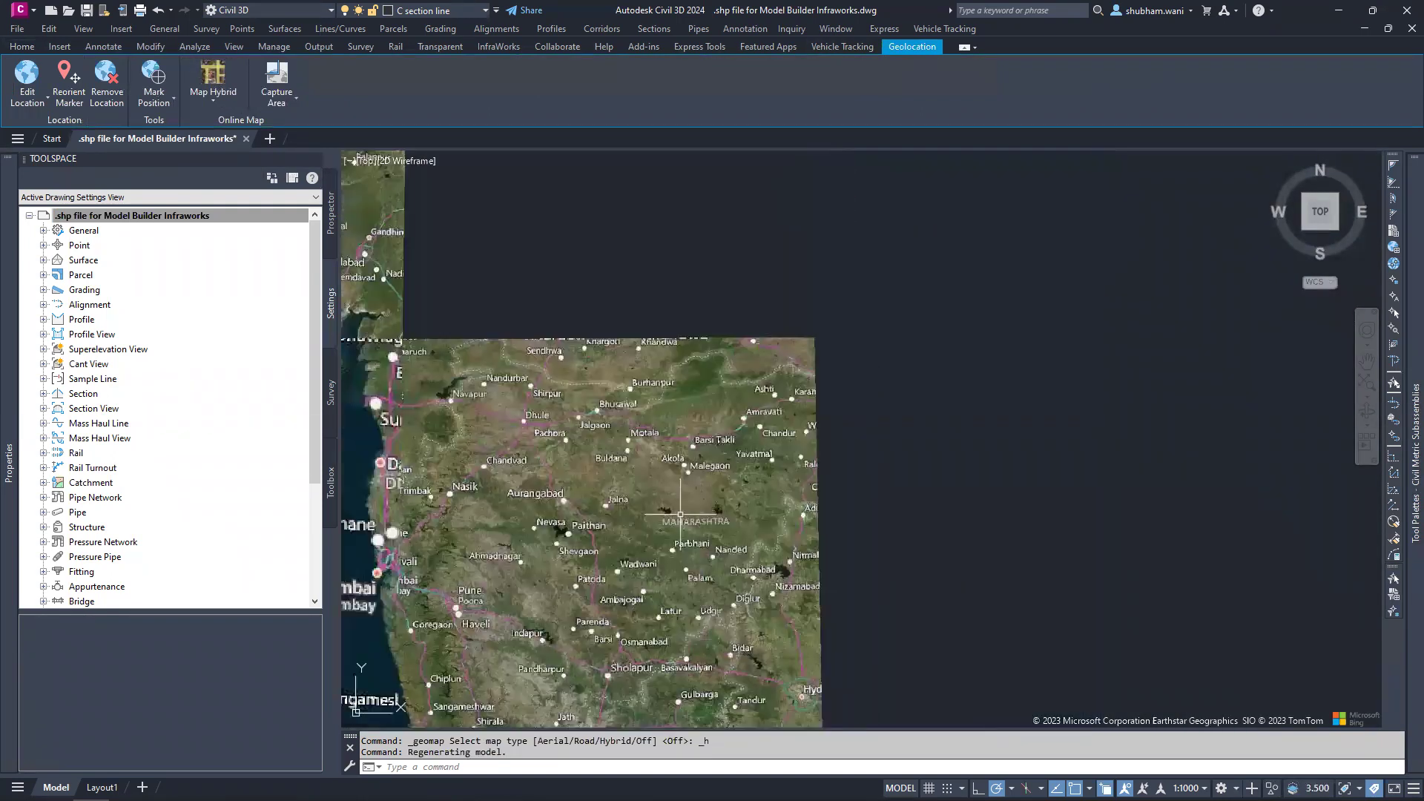
scroll(684, 513, "down", 5)
middle_click_drag(648, 256, 801, 467)
scroll(763, 413, "up", 4)
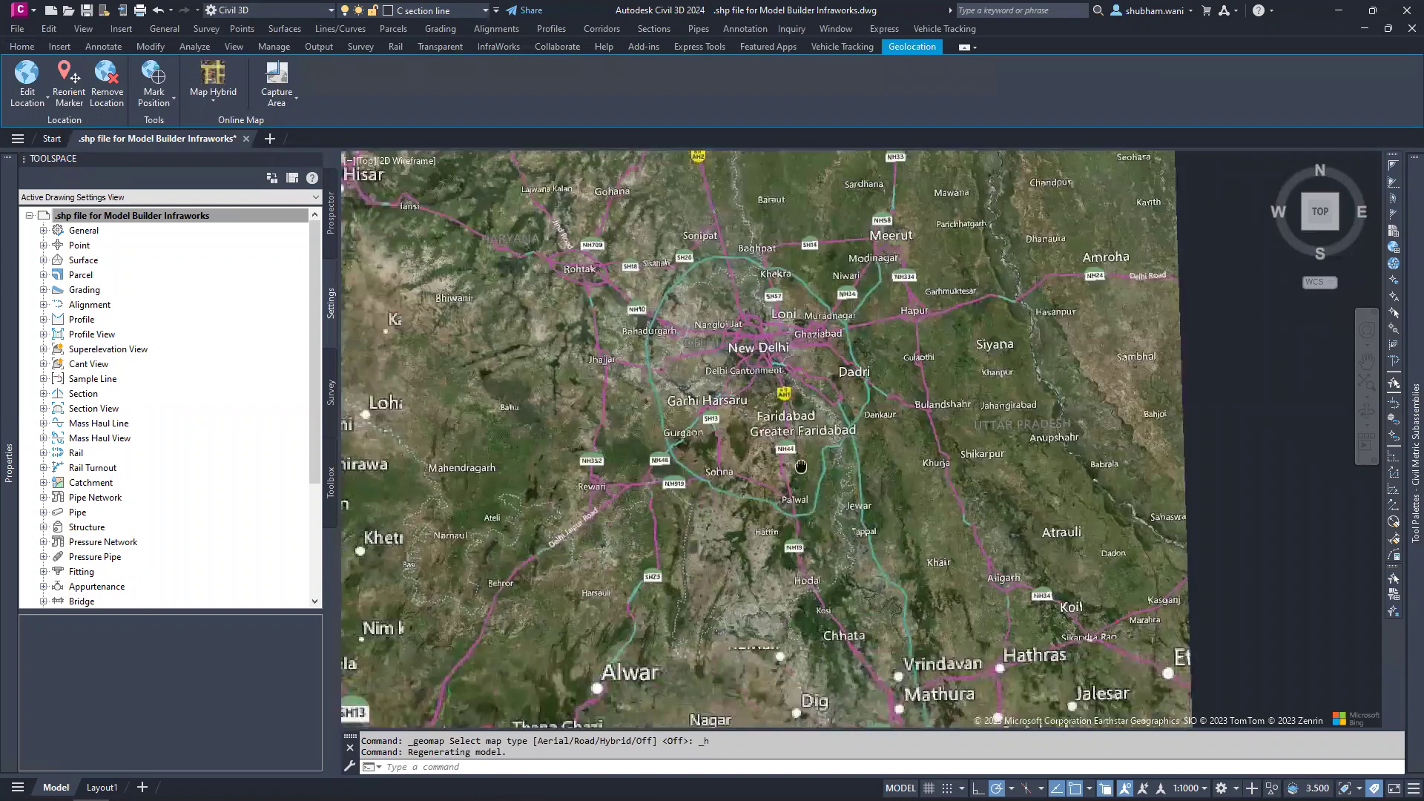
scroll(754, 354, "up", 6)
middle_click_drag(754, 354, 773, 584)
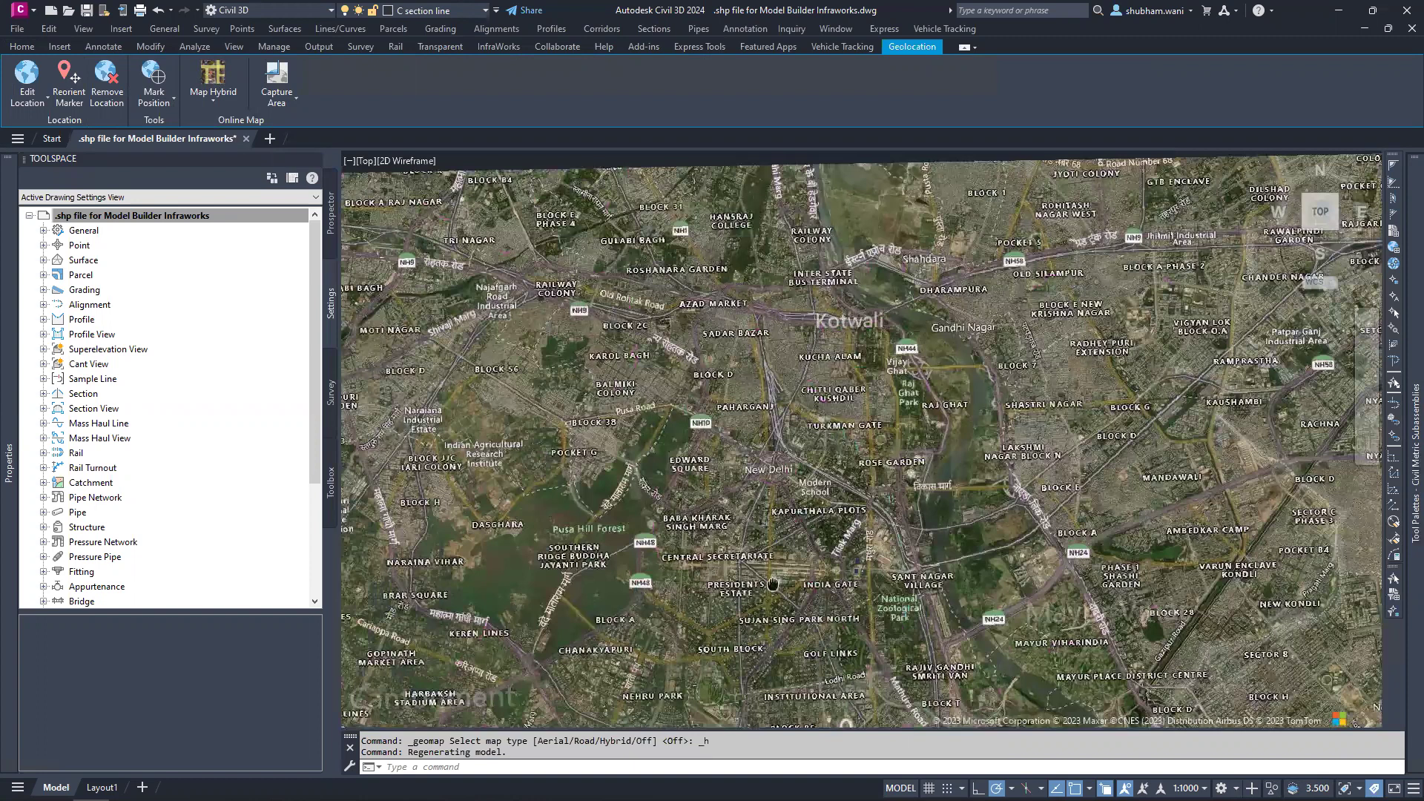
scroll(773, 584, "down", 3)
middle_click_drag(773, 585, 821, 395)
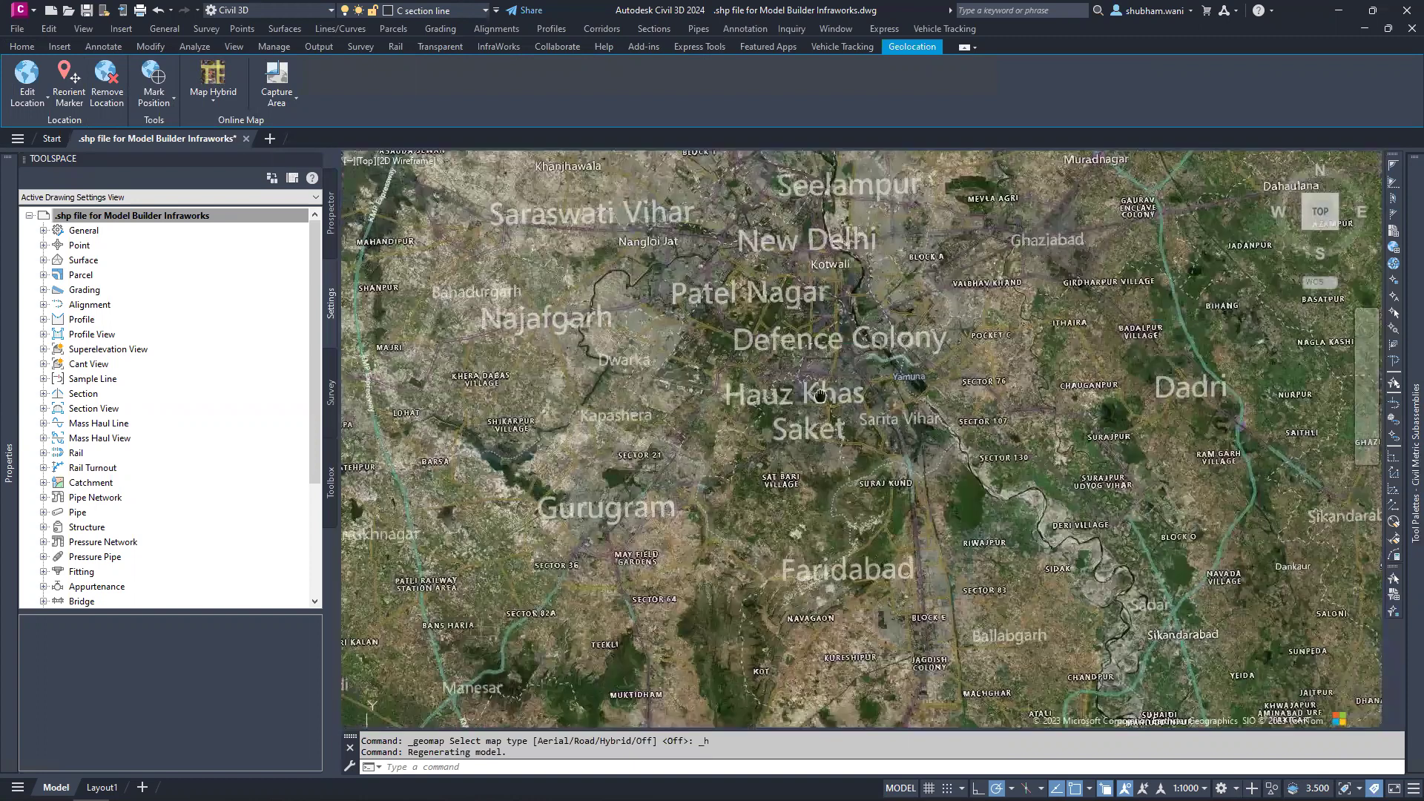
scroll(1010, 367, "up", 8)
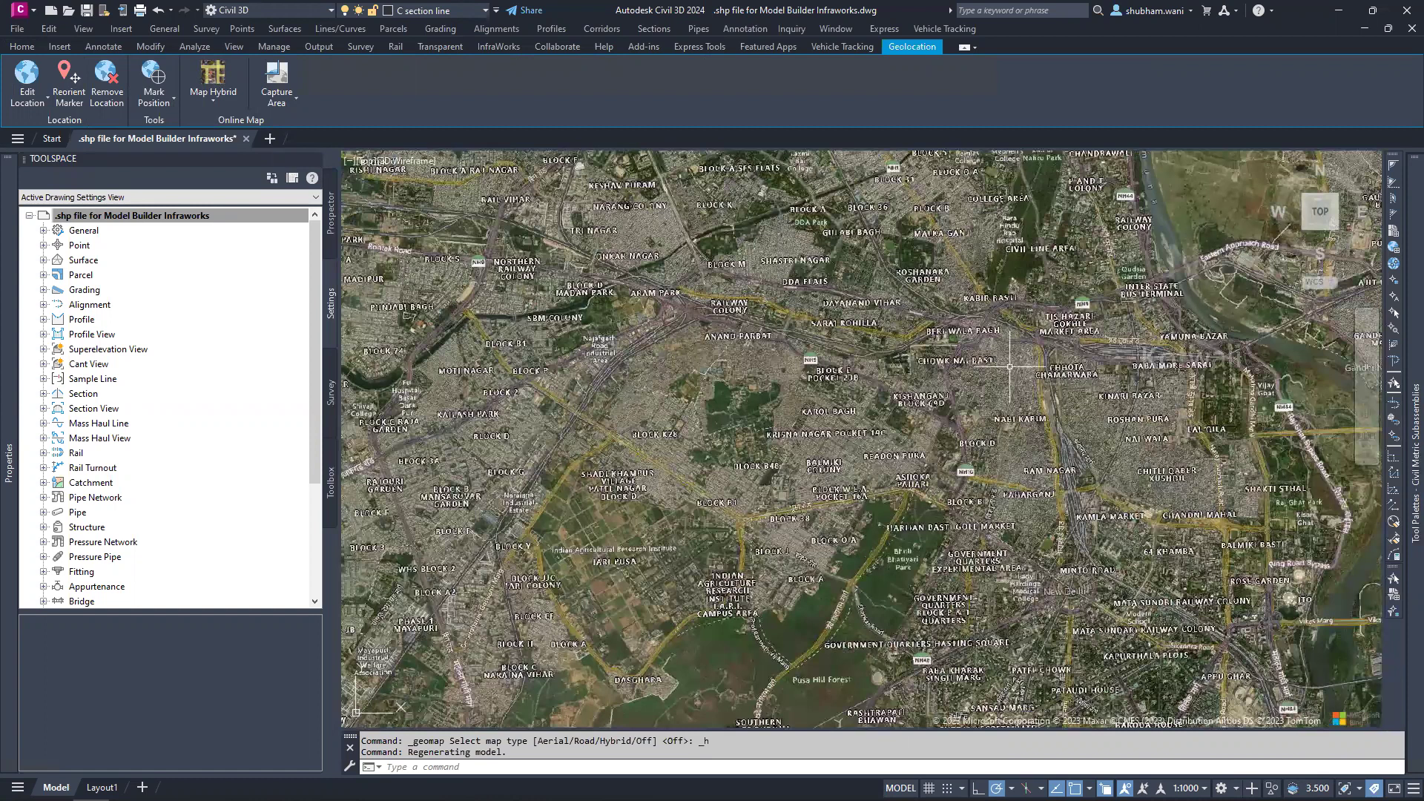
scroll(814, 452, "down", 5)
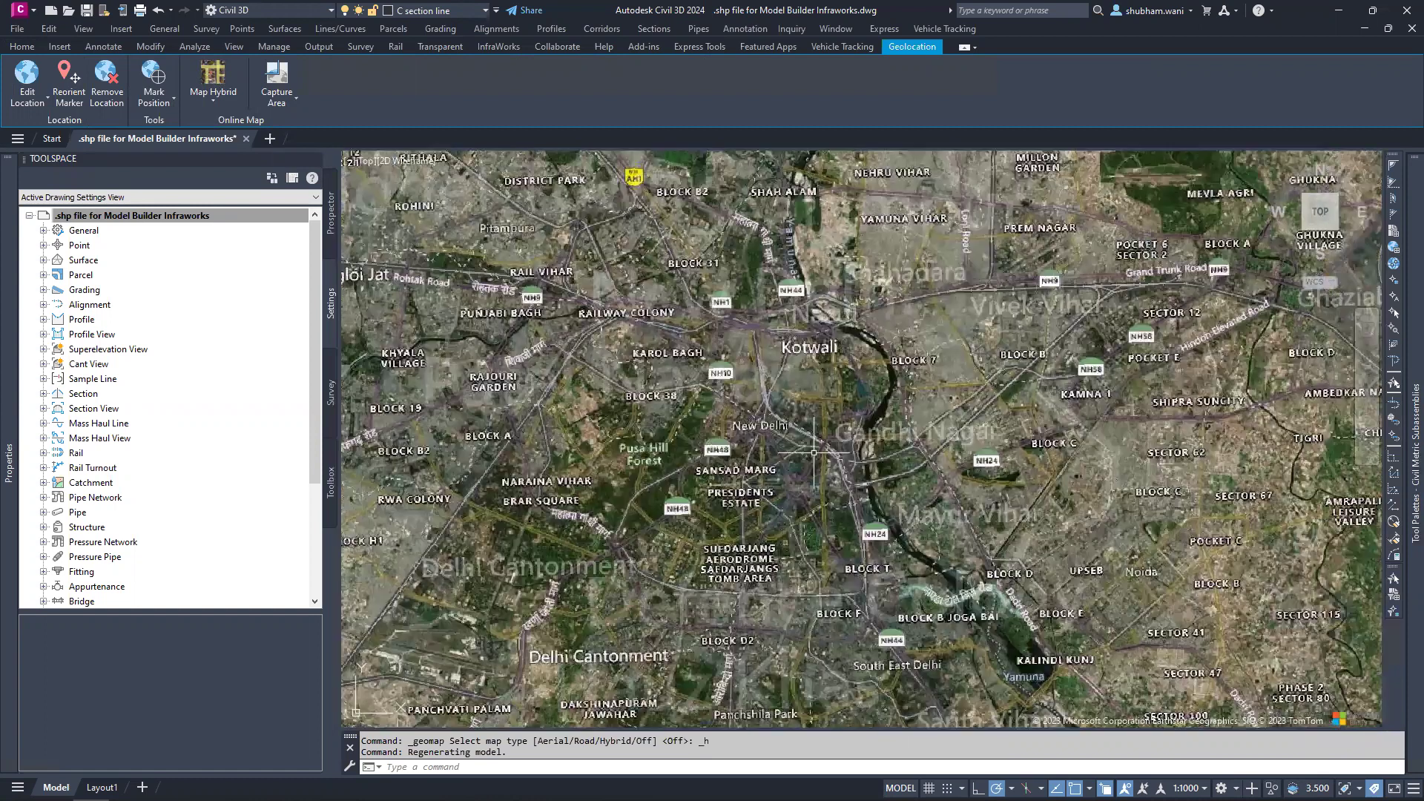
middle_click_drag(713, 626, 737, 245)
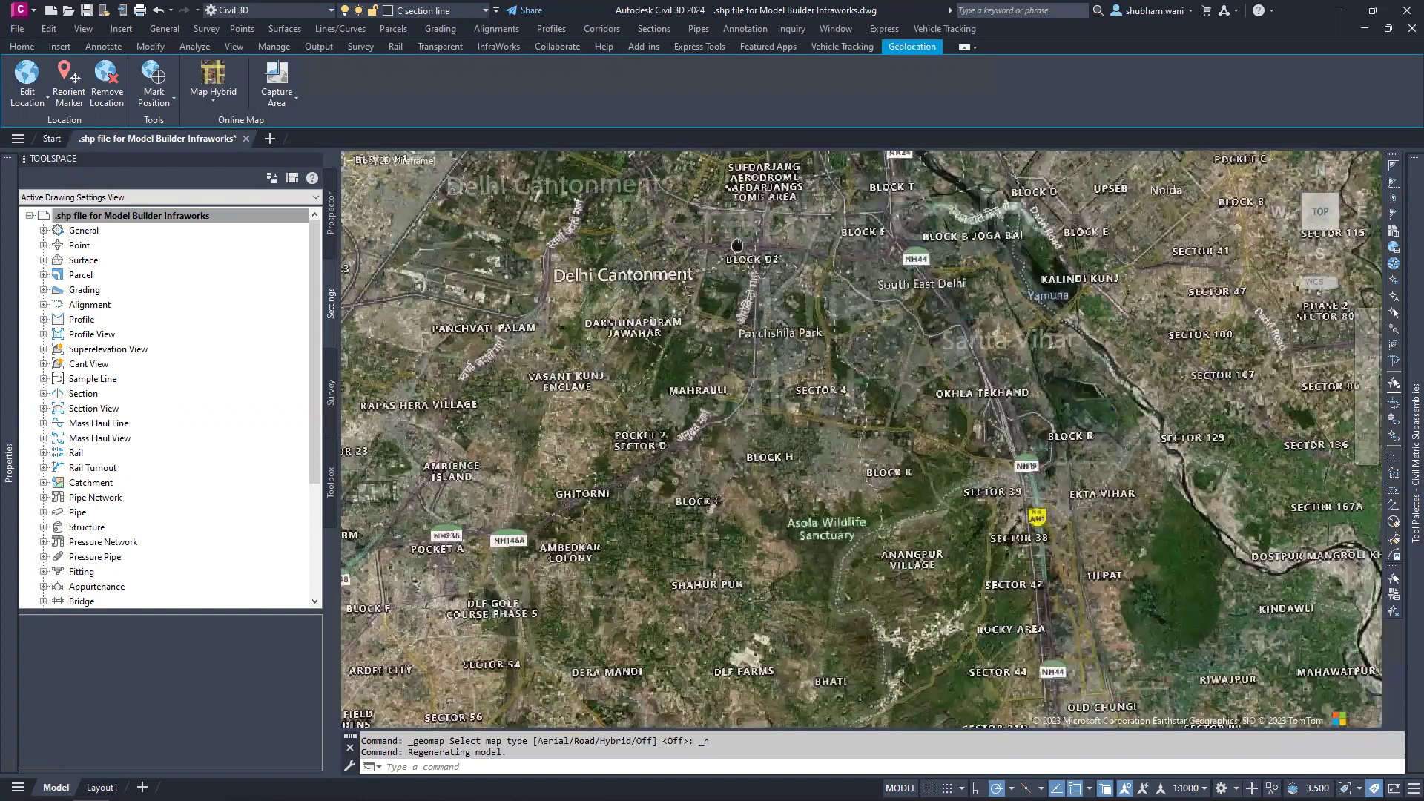
scroll(784, 397, "down", 5)
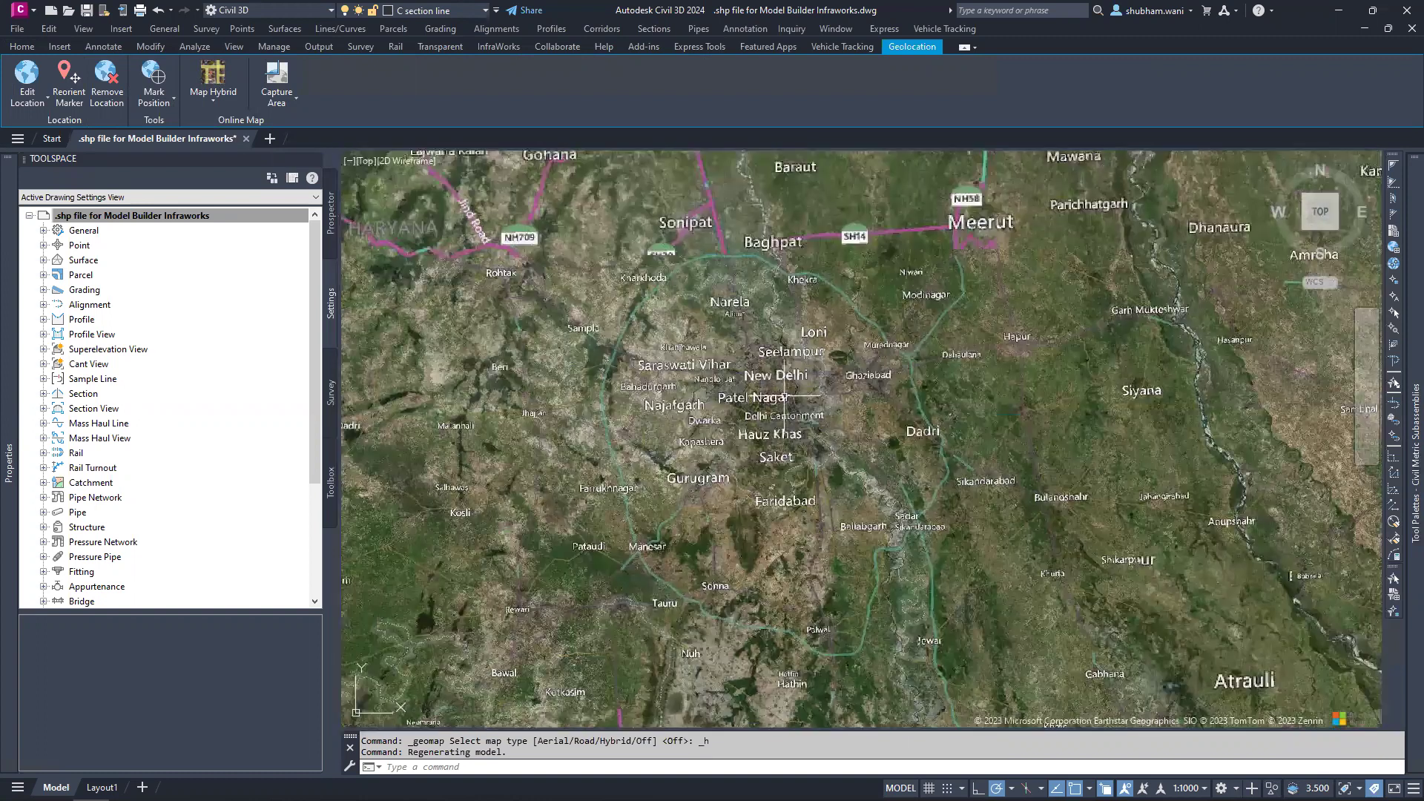
scroll(786, 397, "up", 5)
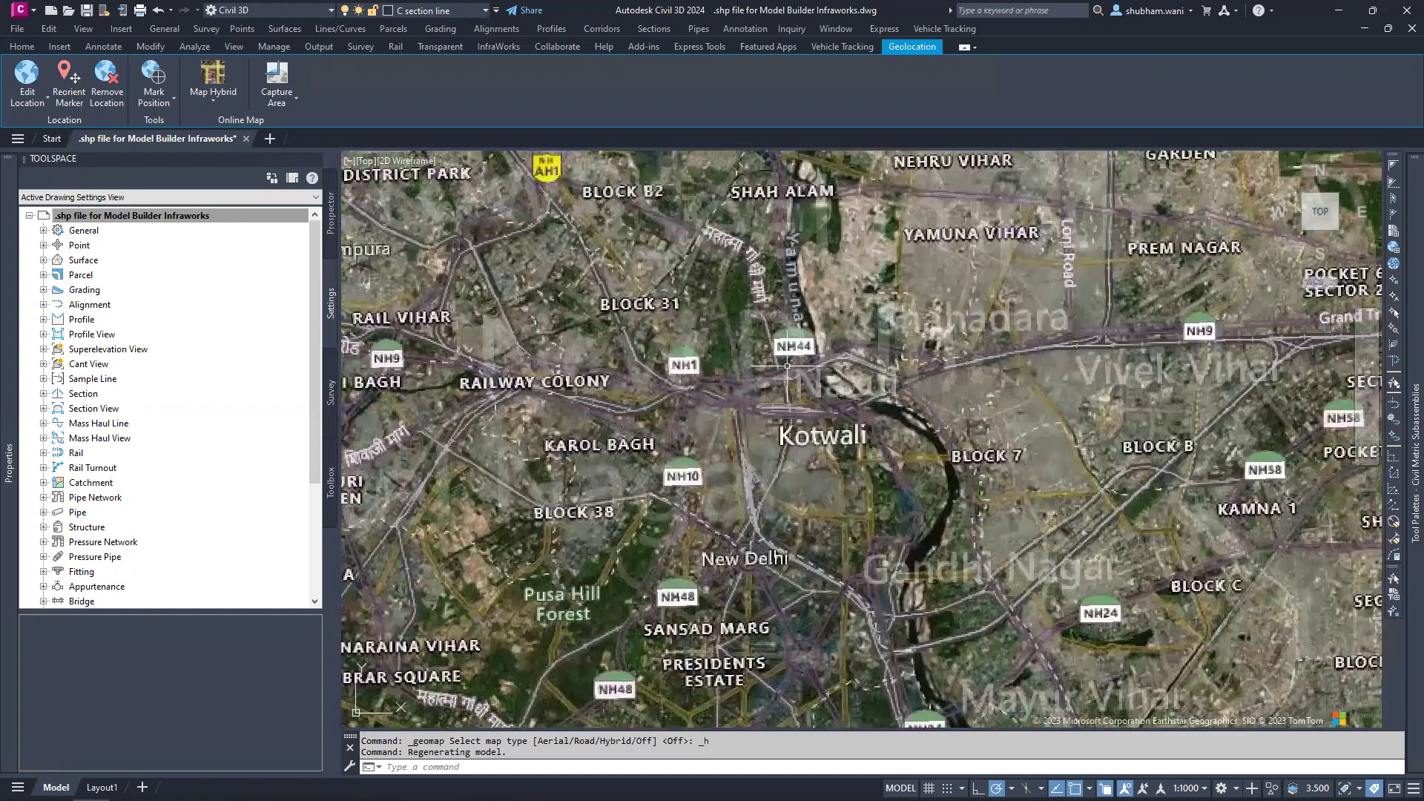
middle_click_drag(787, 366, 914, 385)
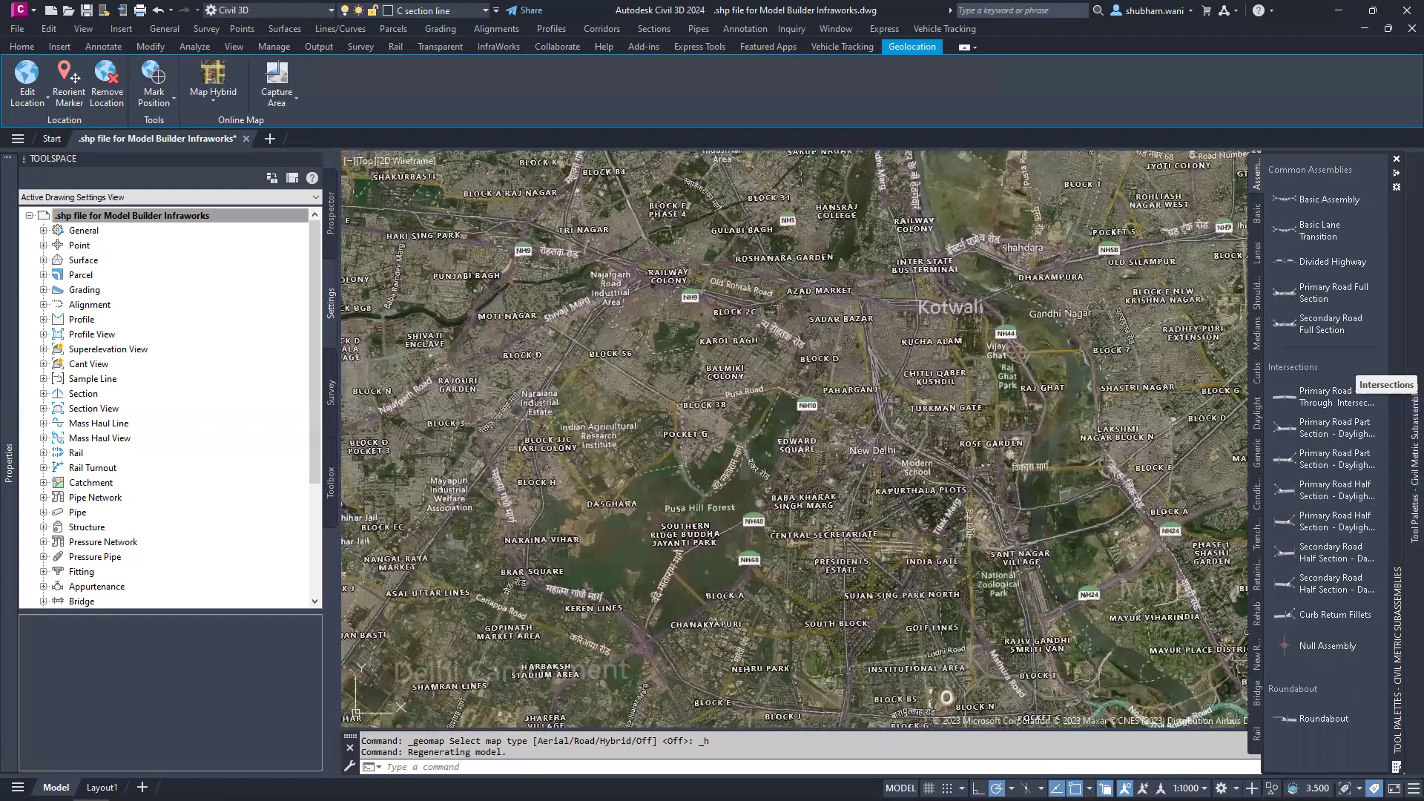
left_click(1395, 401)
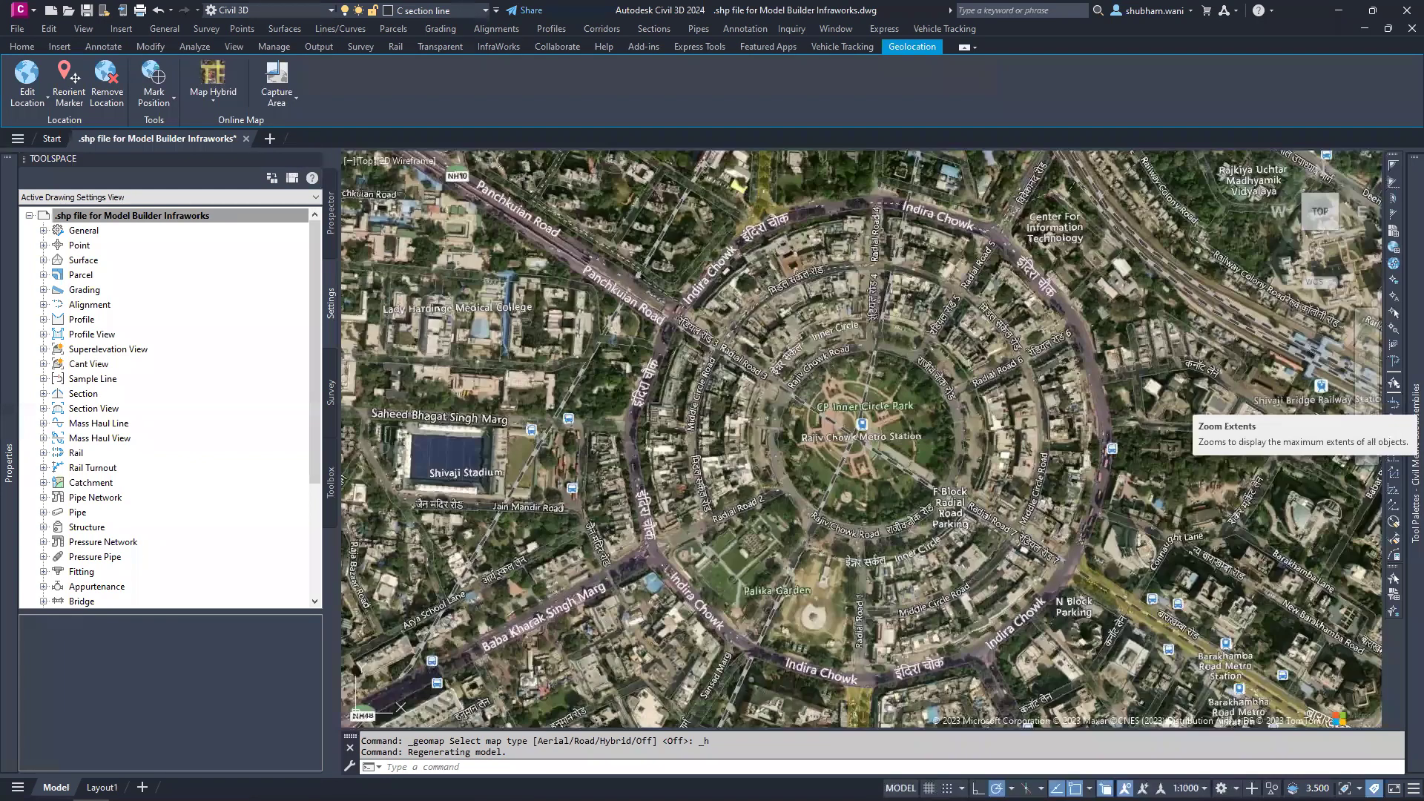
left_click(817, 339)
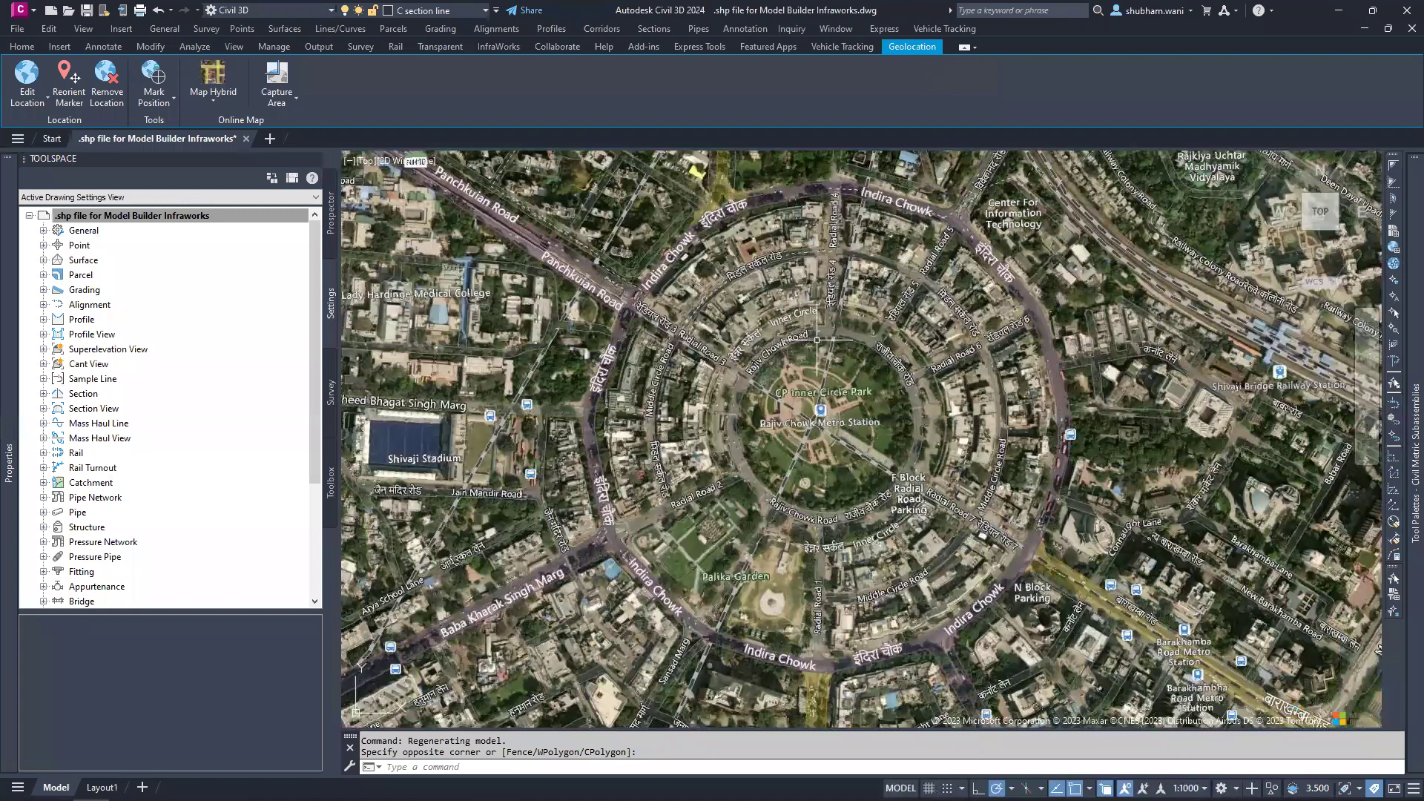
scroll(817, 339, "down", 2)
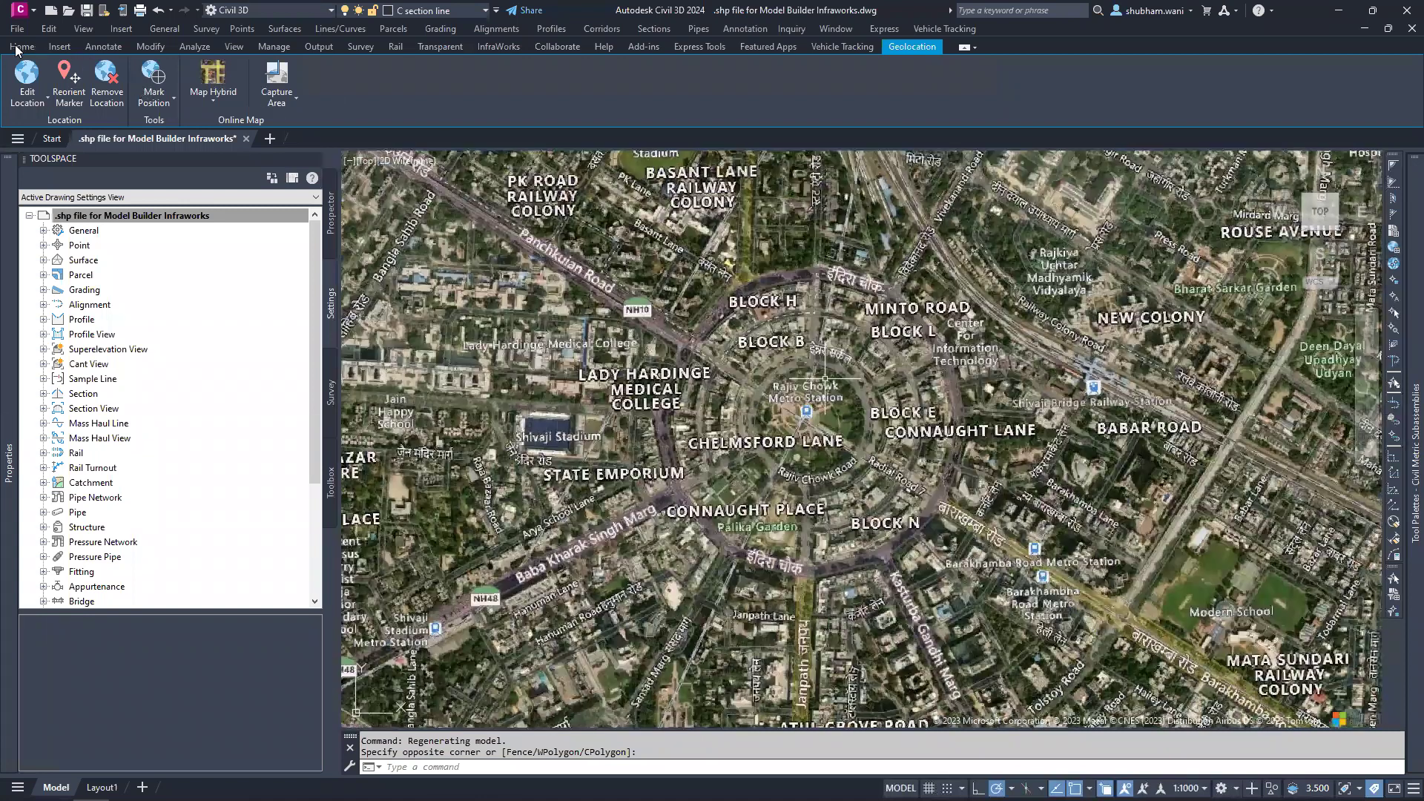
Make layer 0 current and set its color to index 10.
left_click(1041, 70)
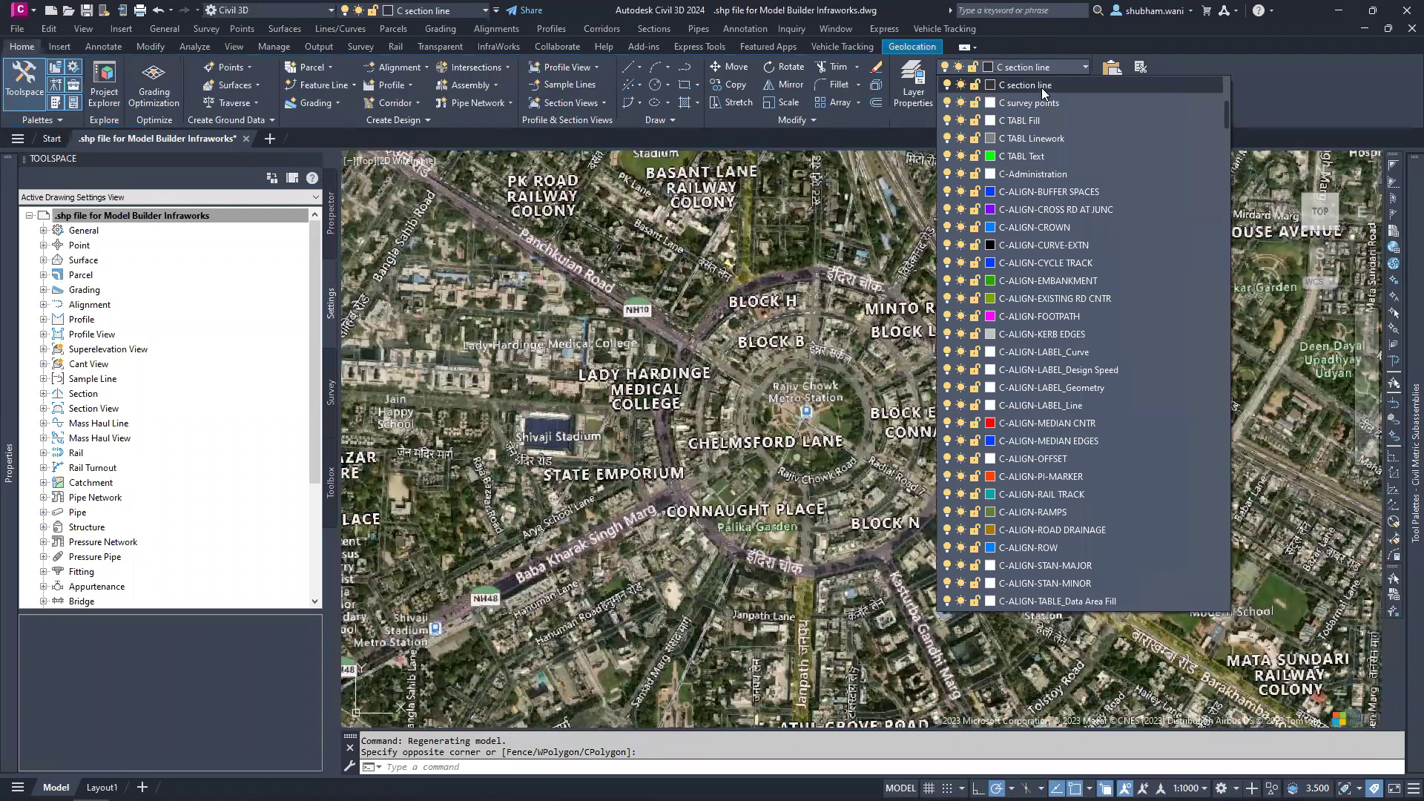
scroll(1048, 97, "up", 8)
scroll(1046, 92, "up", 1)
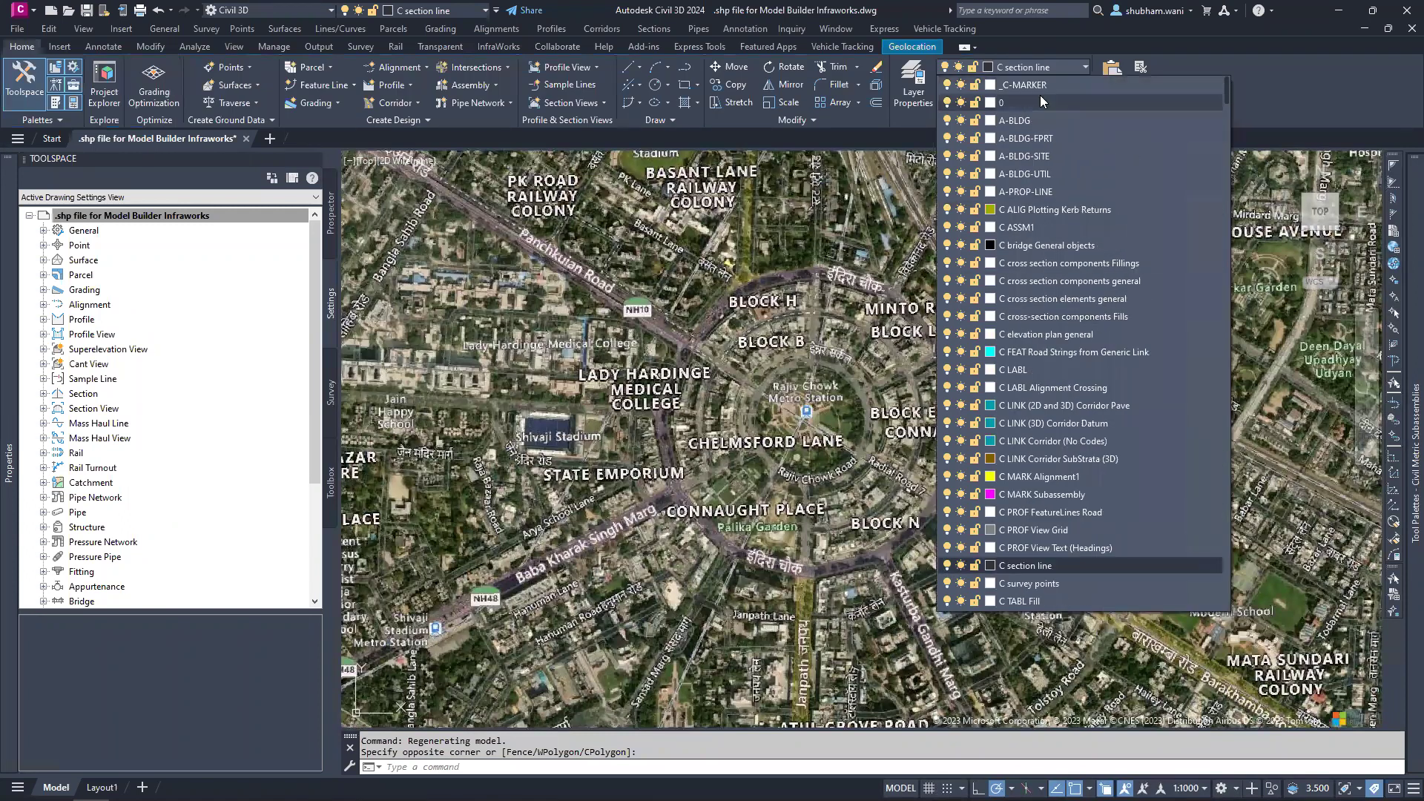
left_click(991, 102)
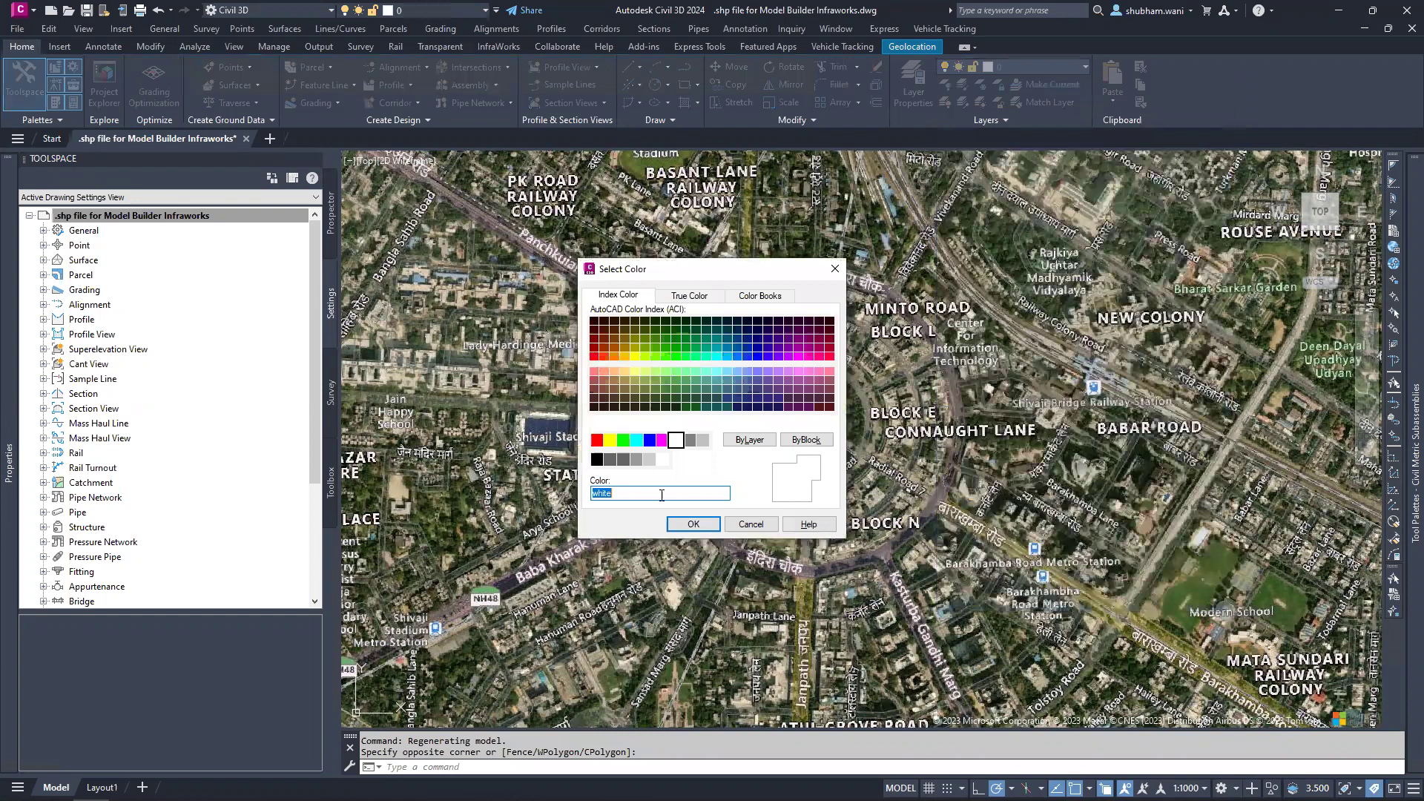
type("10")
left_click(693, 524)
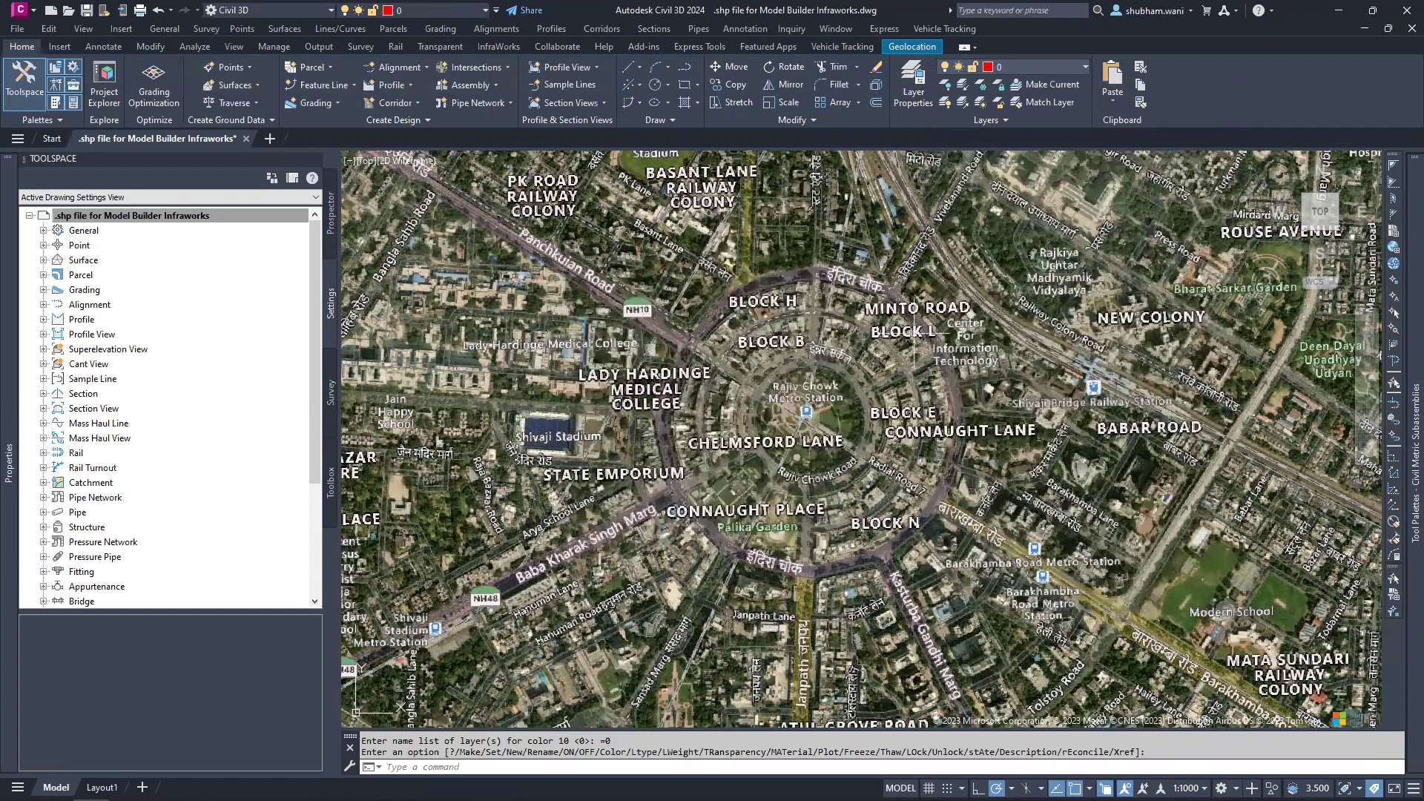
Start an MPOLYGON boundary across Panchkuian Road, along its northern side, and around the northern and eastern edges of the Connaught Place circle.
type("MPOLYGON")
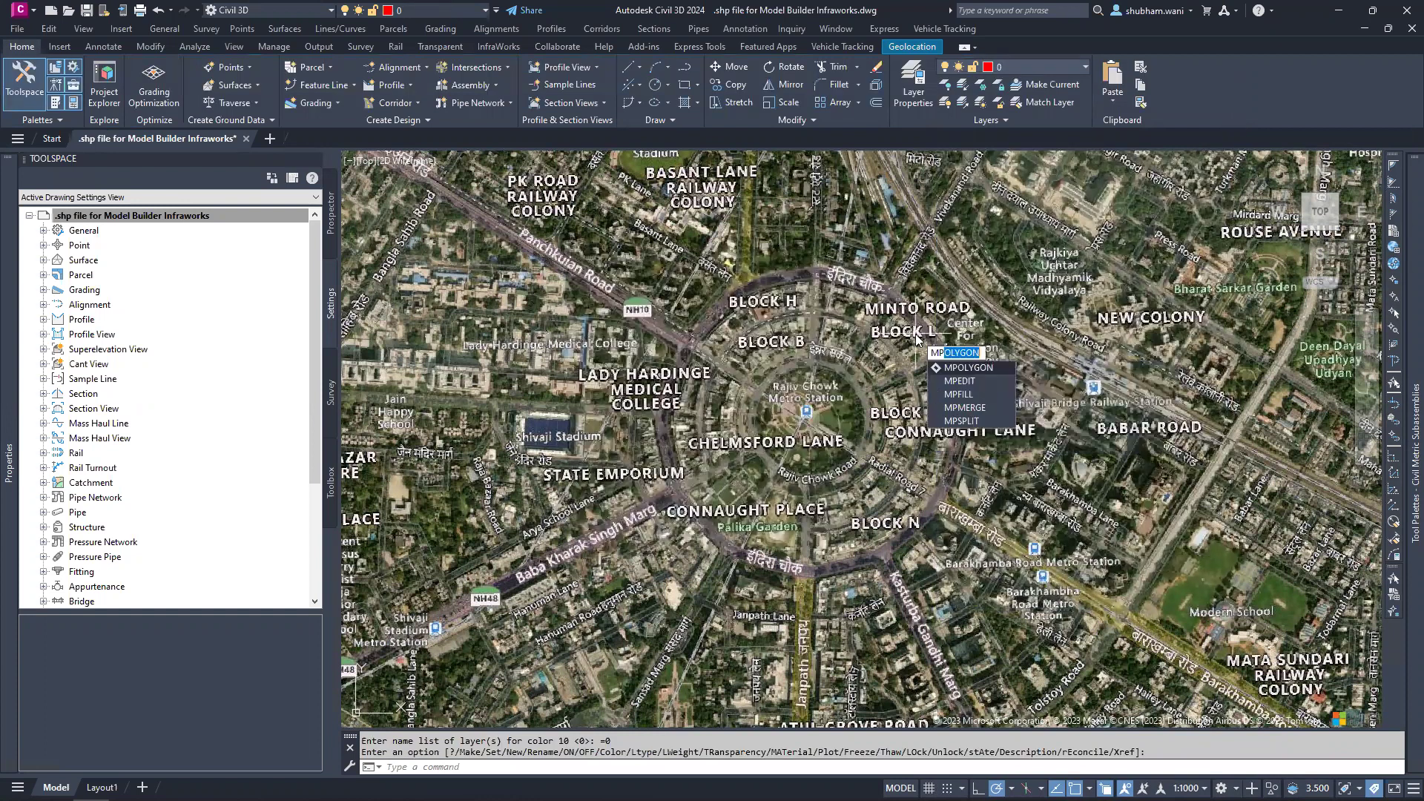
key("Return")
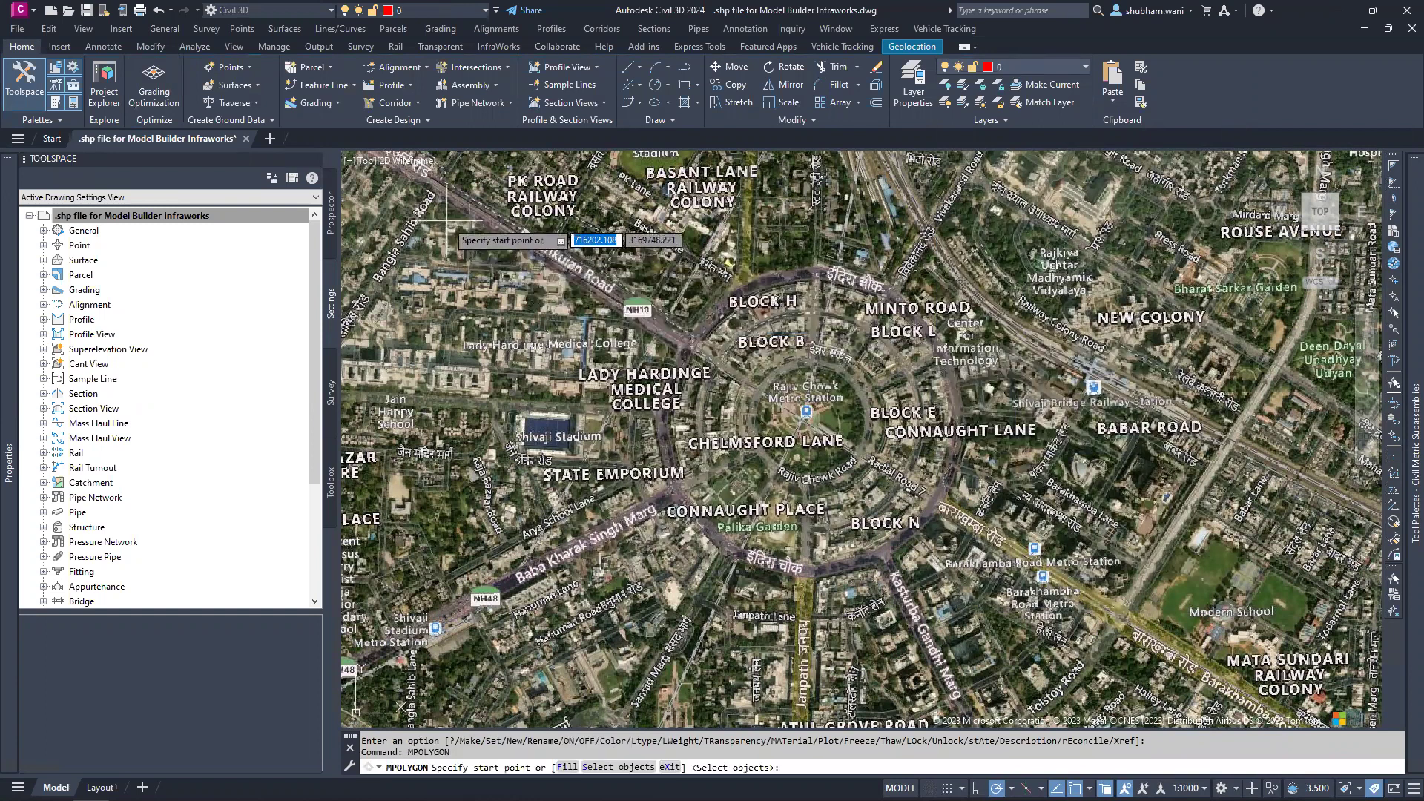
left_click(462, 197)
left_click(468, 179)
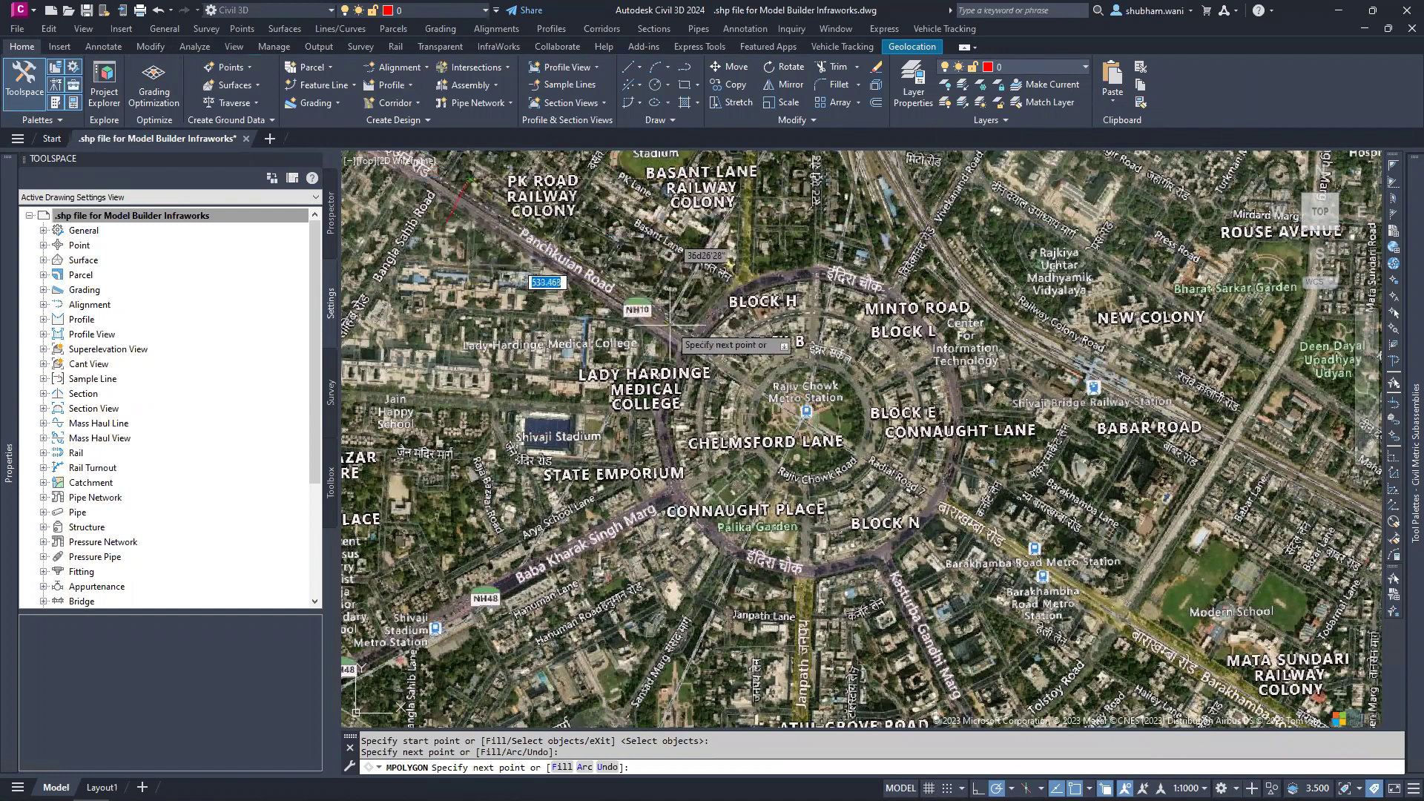
left_click(686, 305)
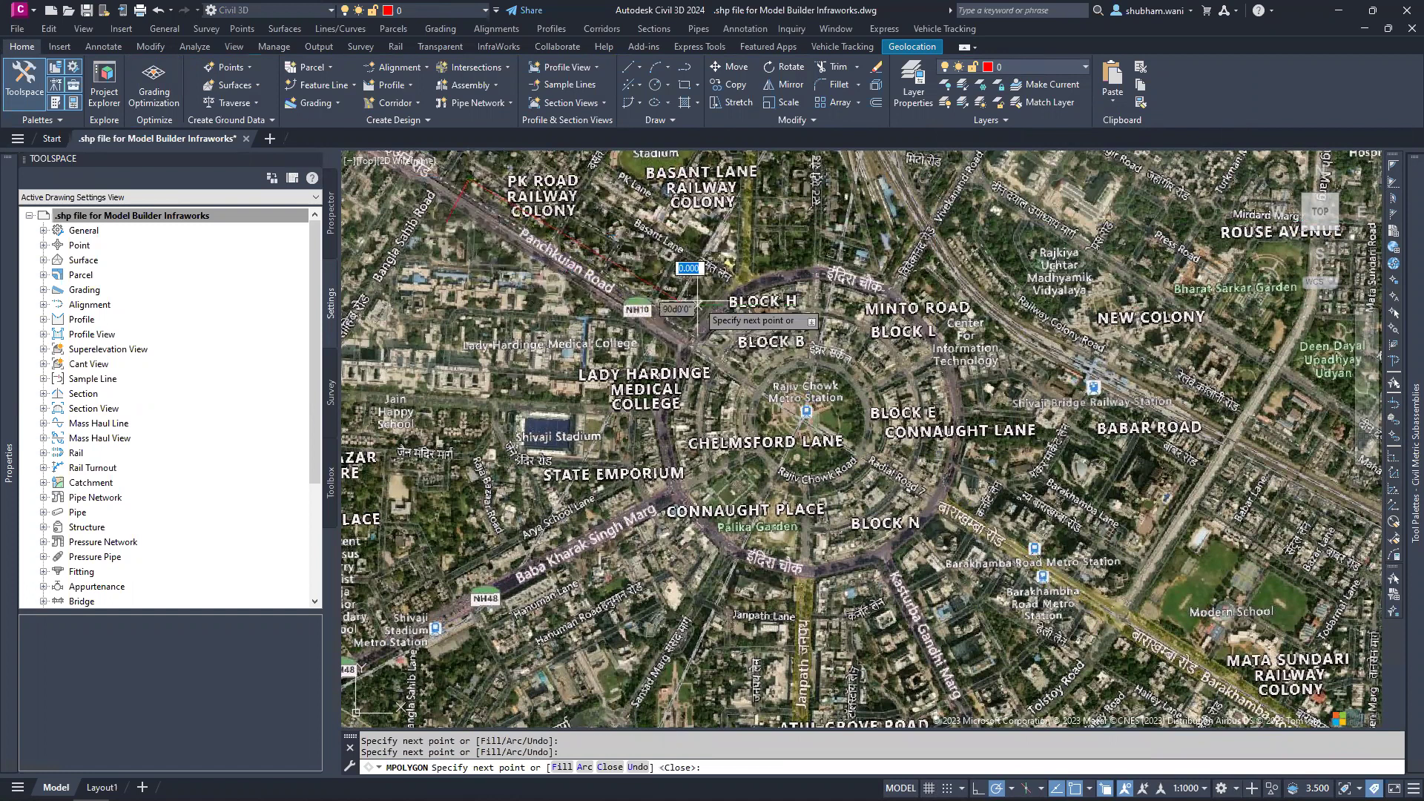
left_click(821, 238)
left_click(979, 304)
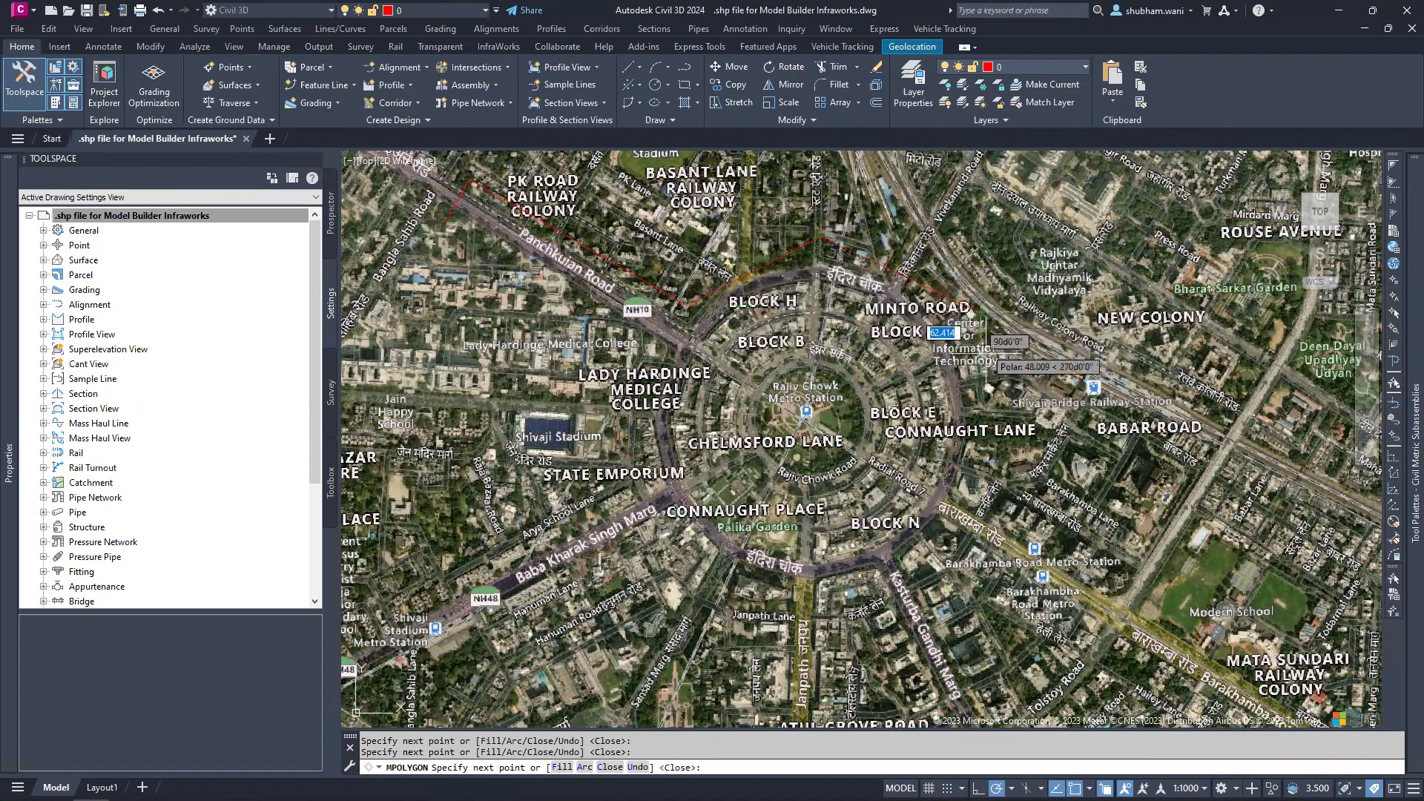
left_click(969, 490)
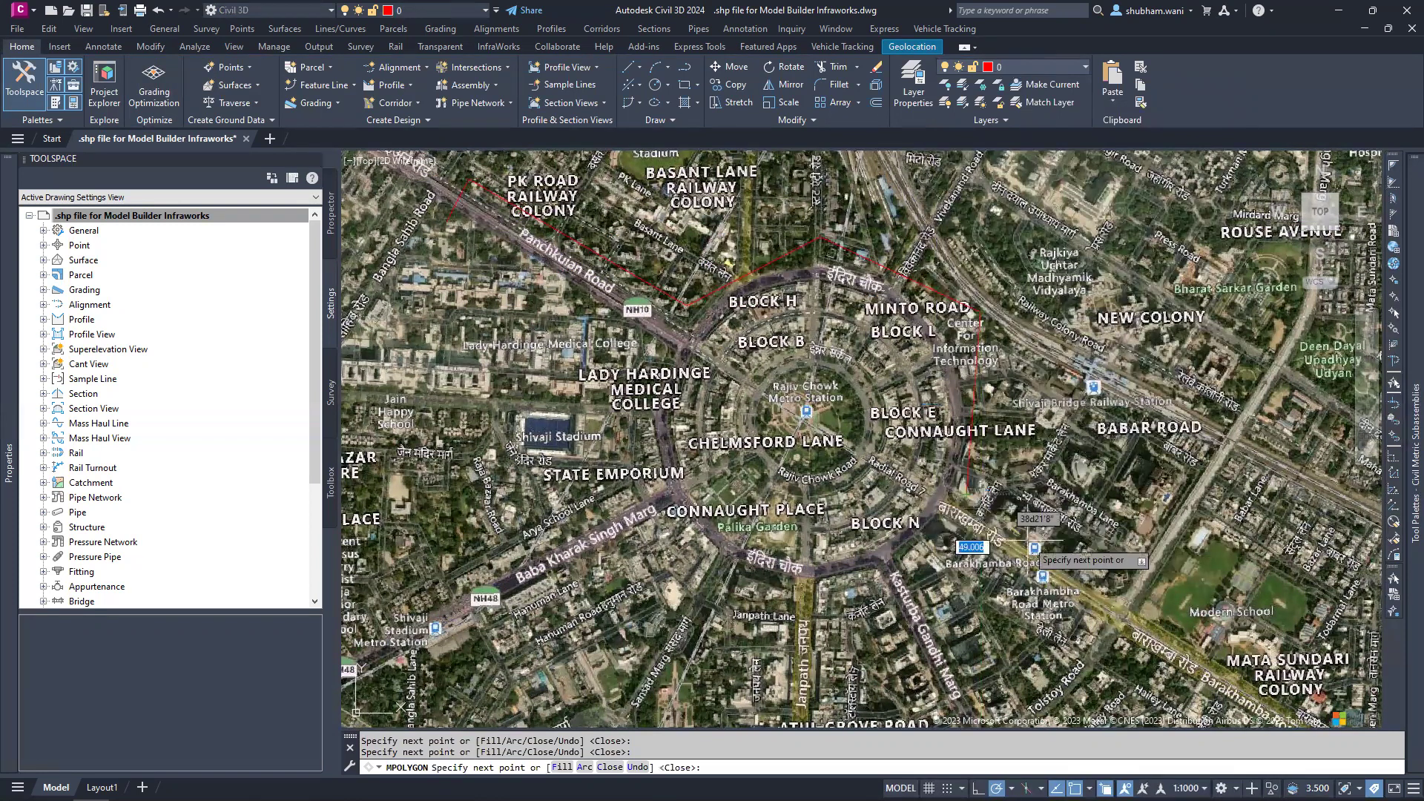
Continue the boundary around Barakhamba Road and the circle's southern and western edges, close it back at Panchkuian Road, and end the polygon.
left_click(1218, 646)
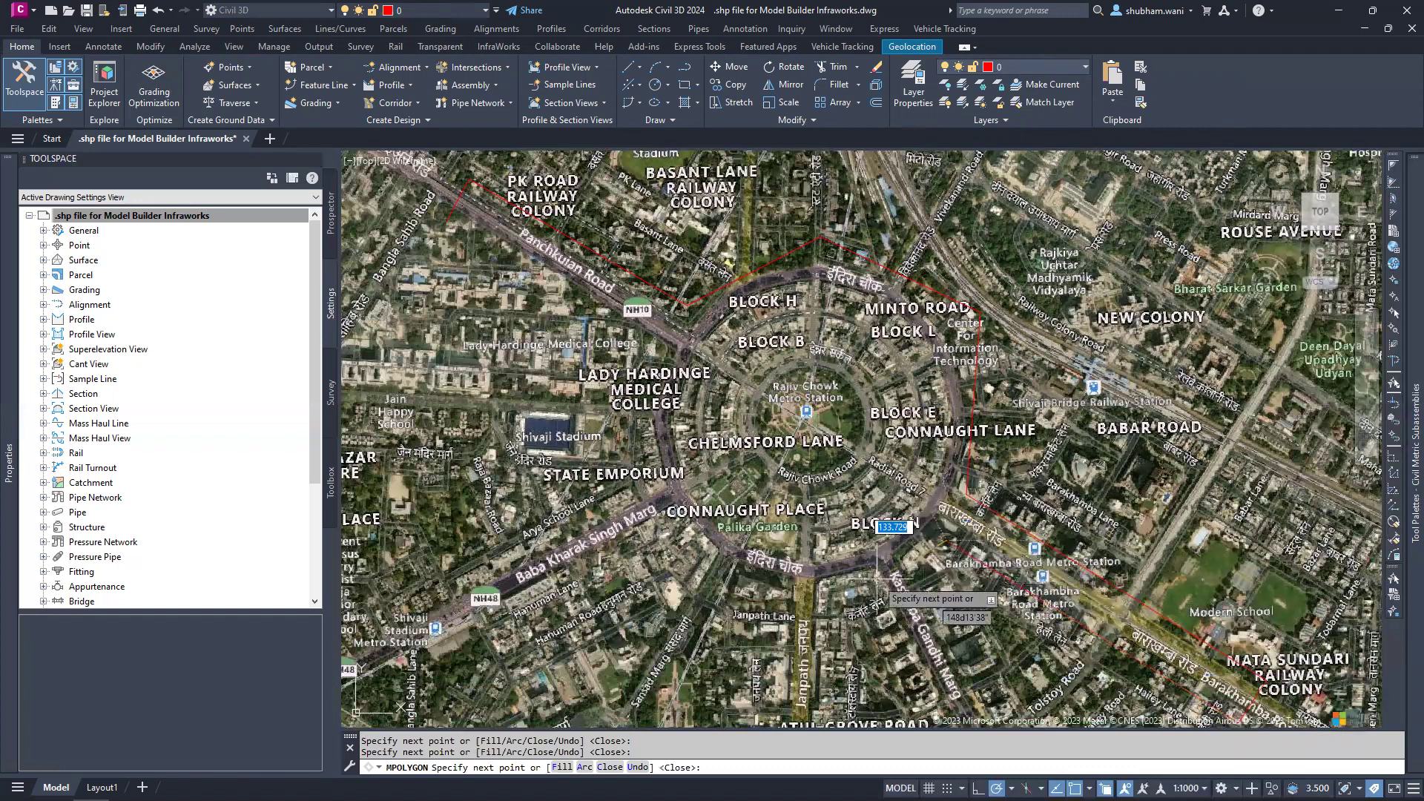
left_click(799, 597)
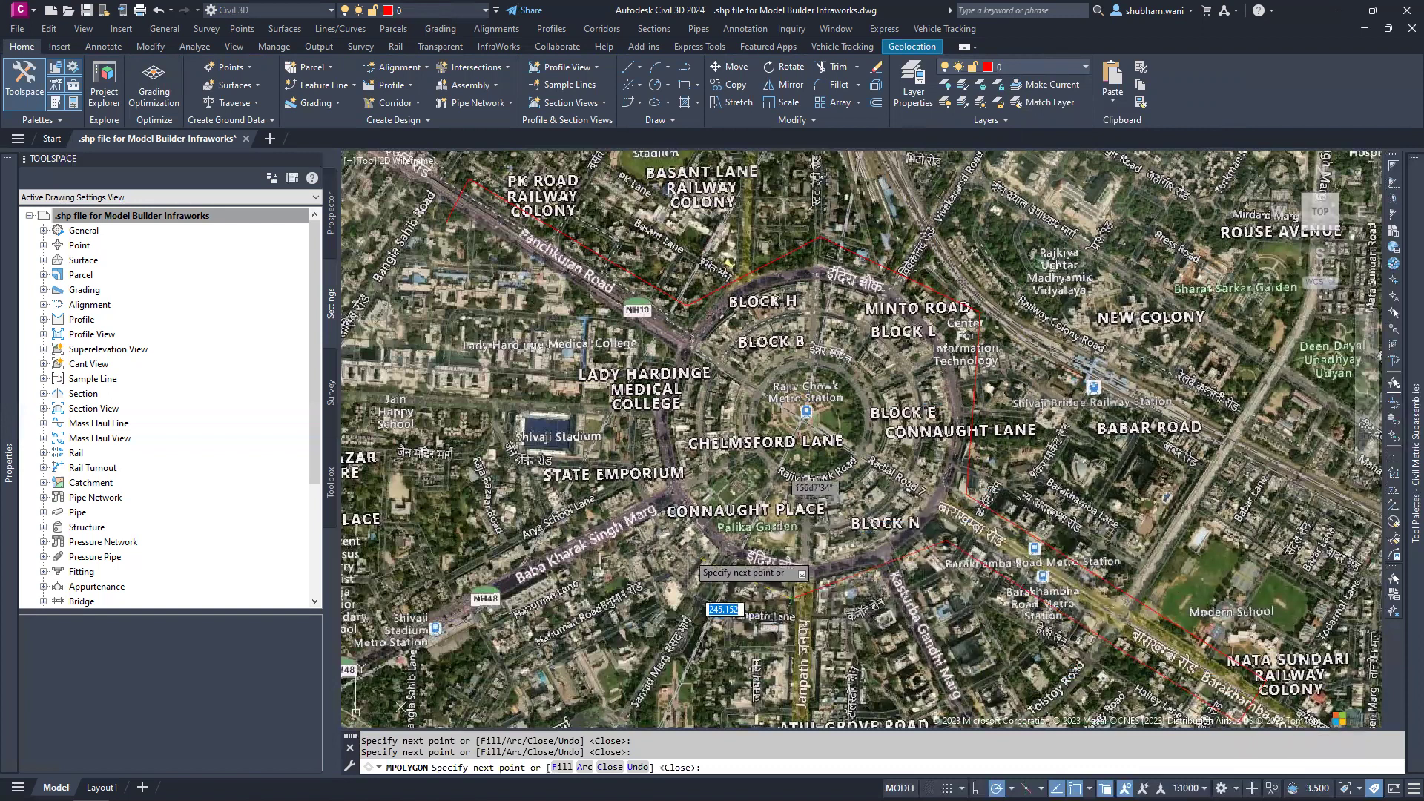
left_click(688, 557)
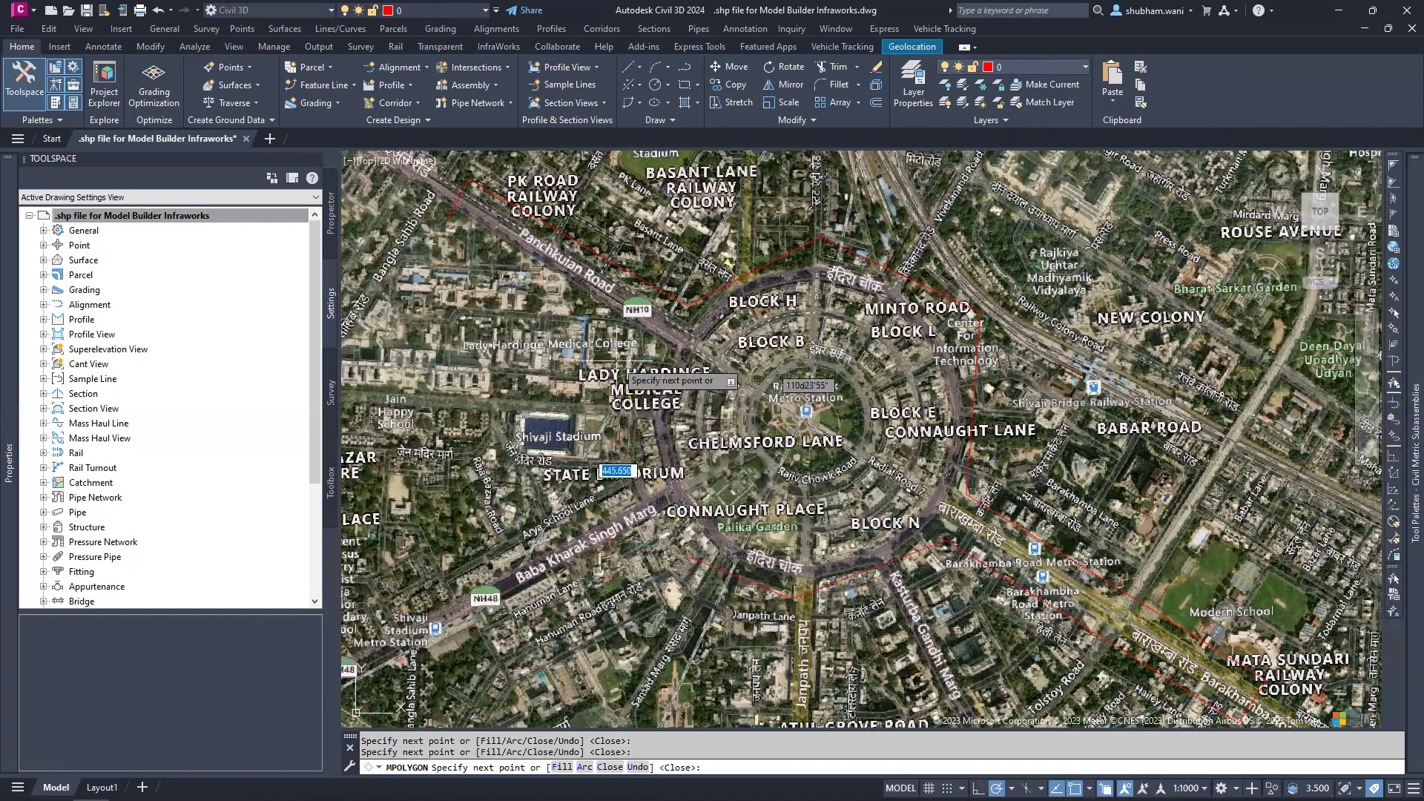
left_click(615, 342)
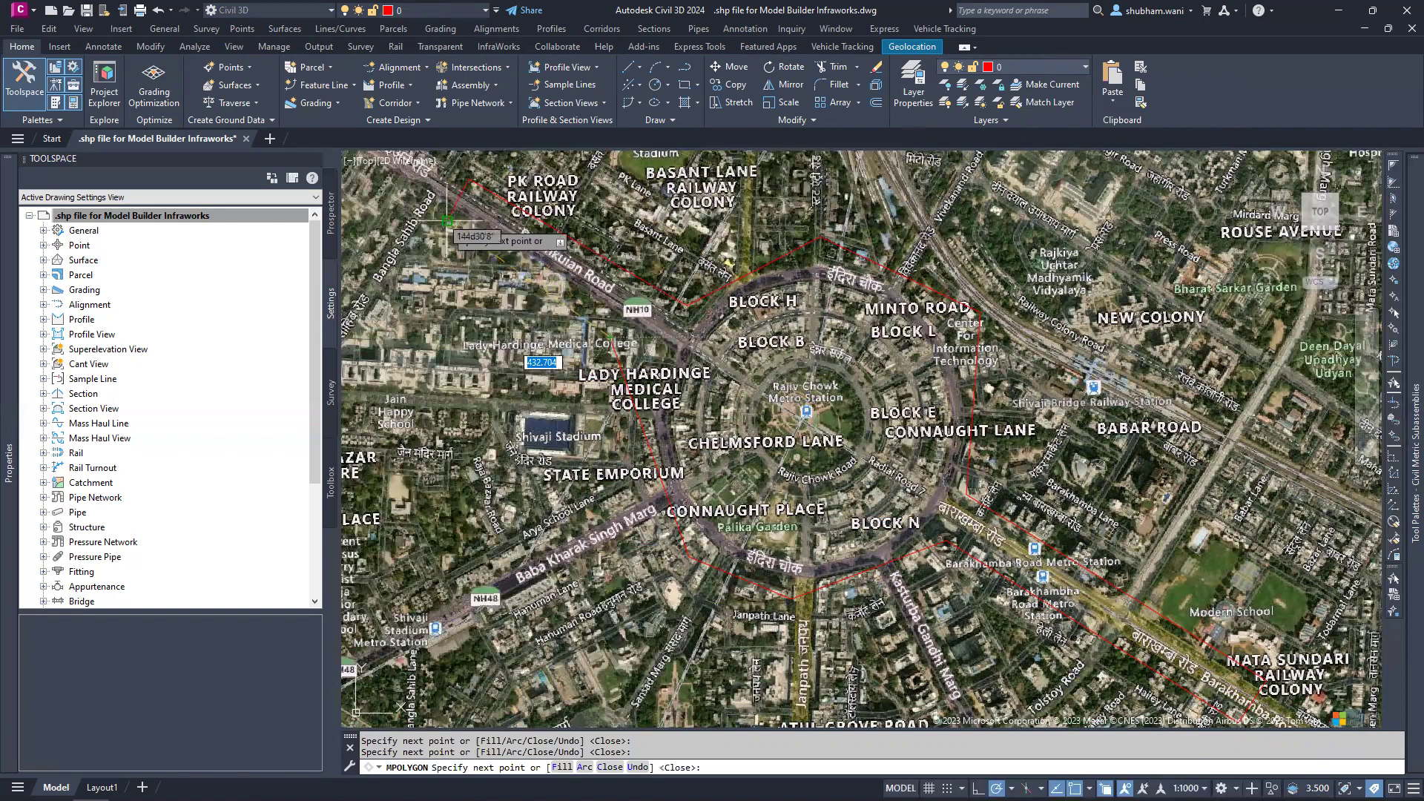
scroll(441, 219, "up", 10)
scroll(450, 224, "down", 10)
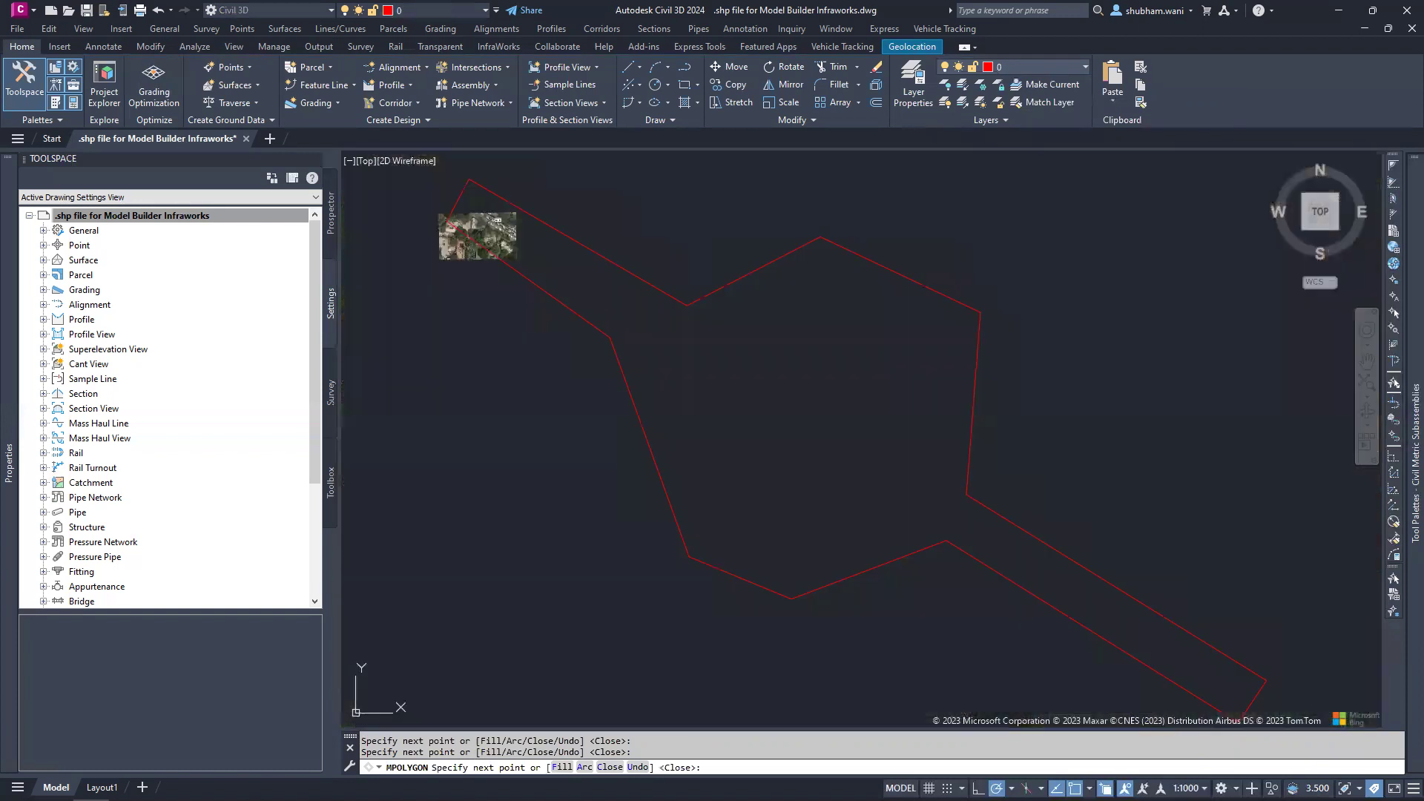
key("Return")
scroll(690, 327, "up", 5)
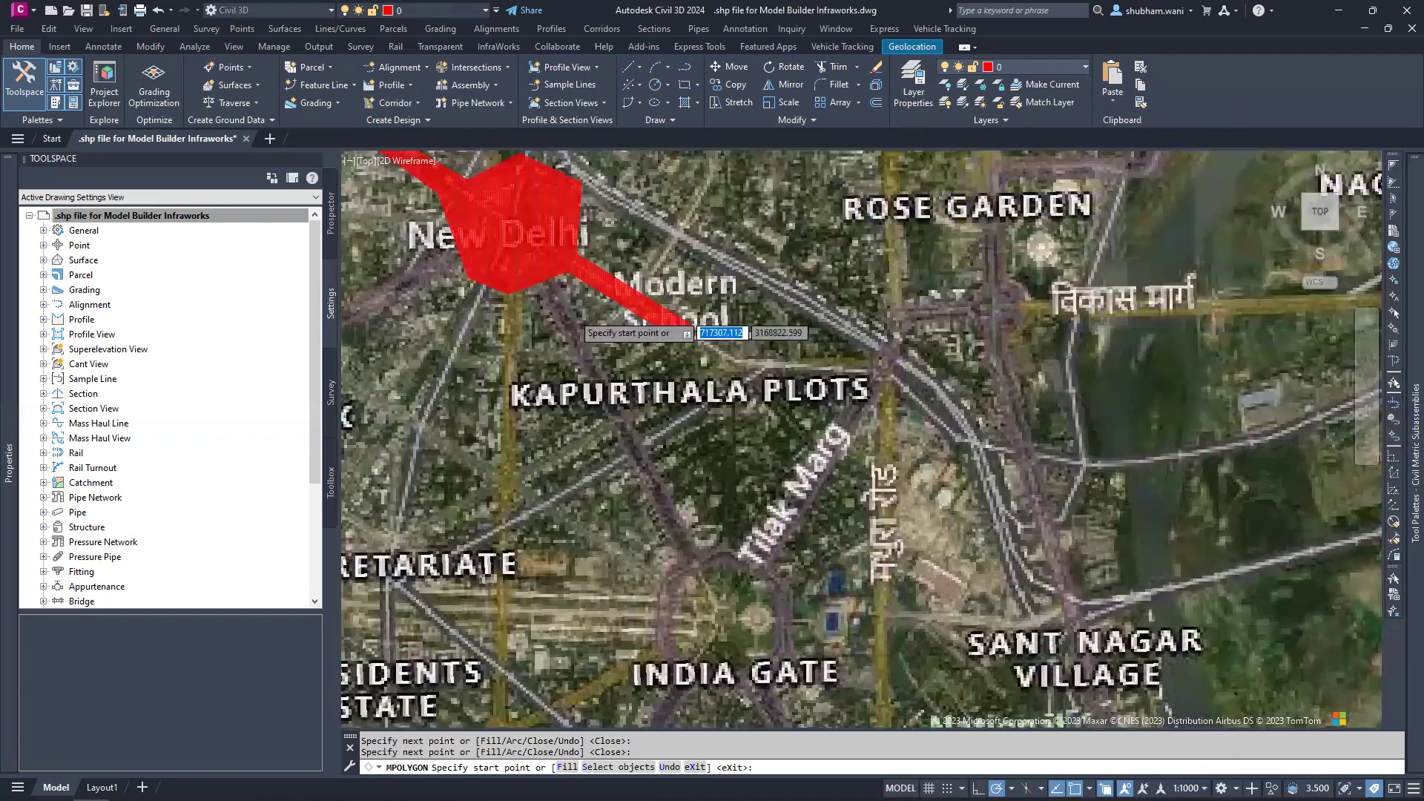
scroll(550, 298, "up", 2)
middle_click_drag(551, 298, 948, 515)
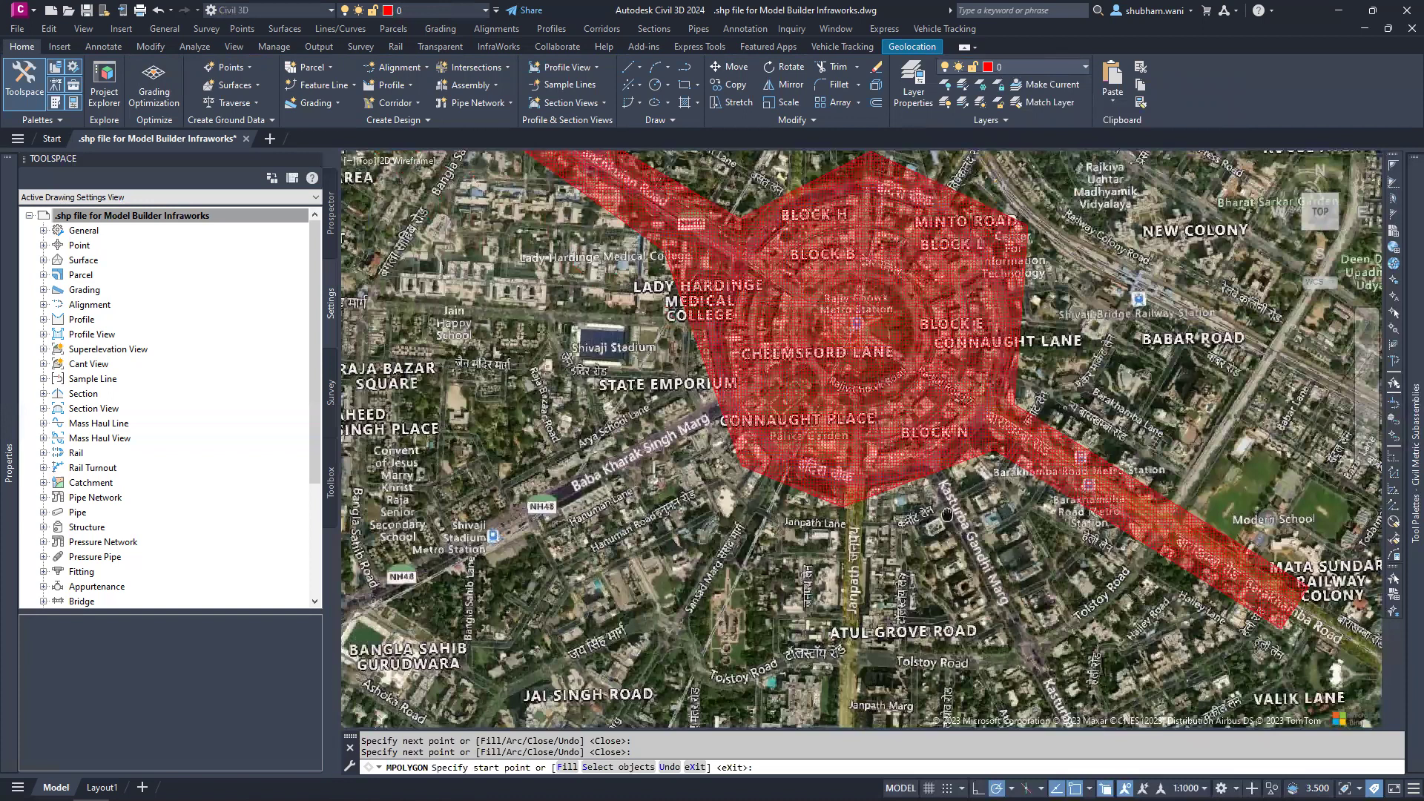
middle_click_drag(947, 515, 933, 606)
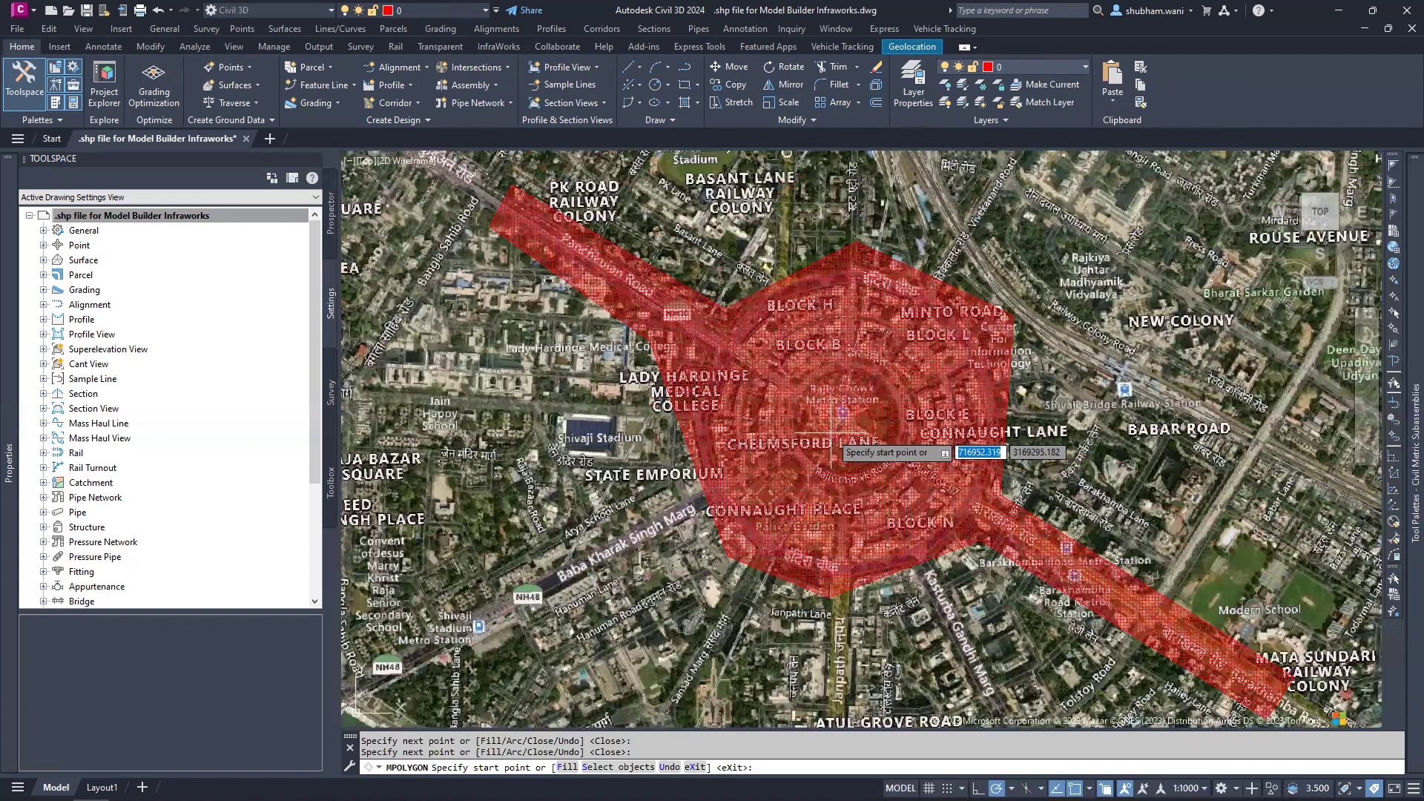
key("Escape")
Stretch the polygon's southernmost vertex near Janpath Lane to a slightly different position, then clear the selection.
left_click(995, 394)
middle_click_drag(945, 480, 928, 418)
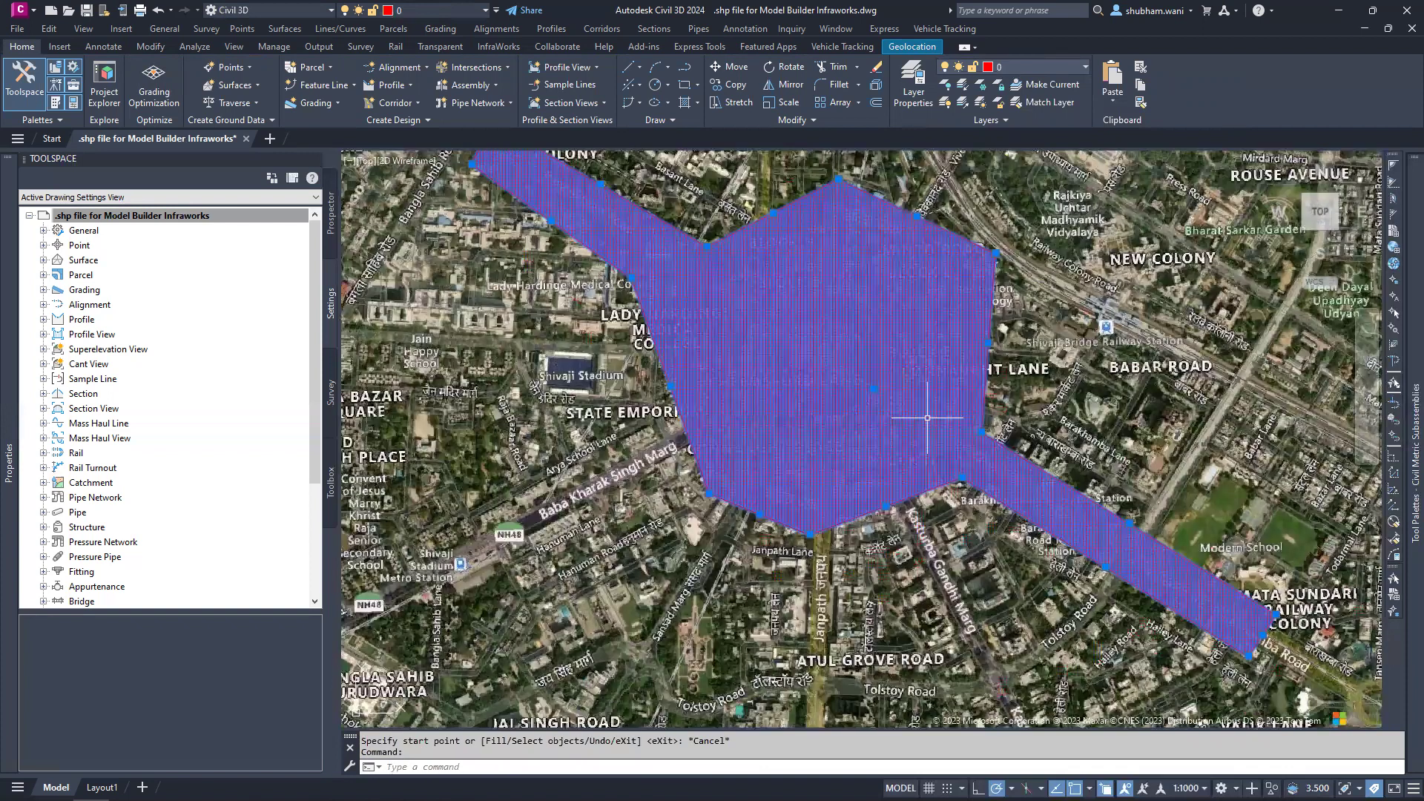
left_click(810, 533)
mouse_move(925, 576)
middle_mouse_down()
mouse_move(886, 582)
mouse_move(896, 676)
middle_mouse_up()
key("Escape")
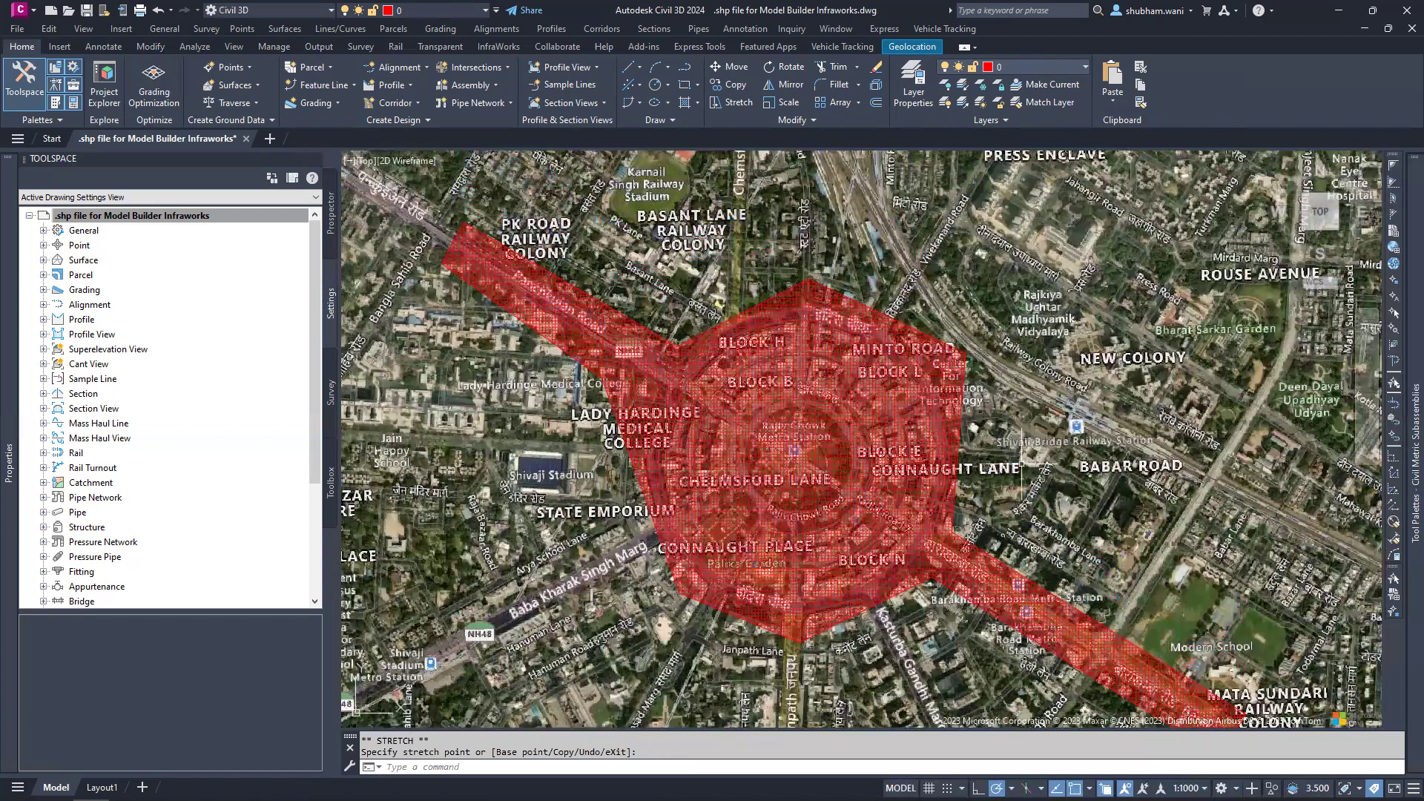
key("Escape")
key("Escape")
type("E")
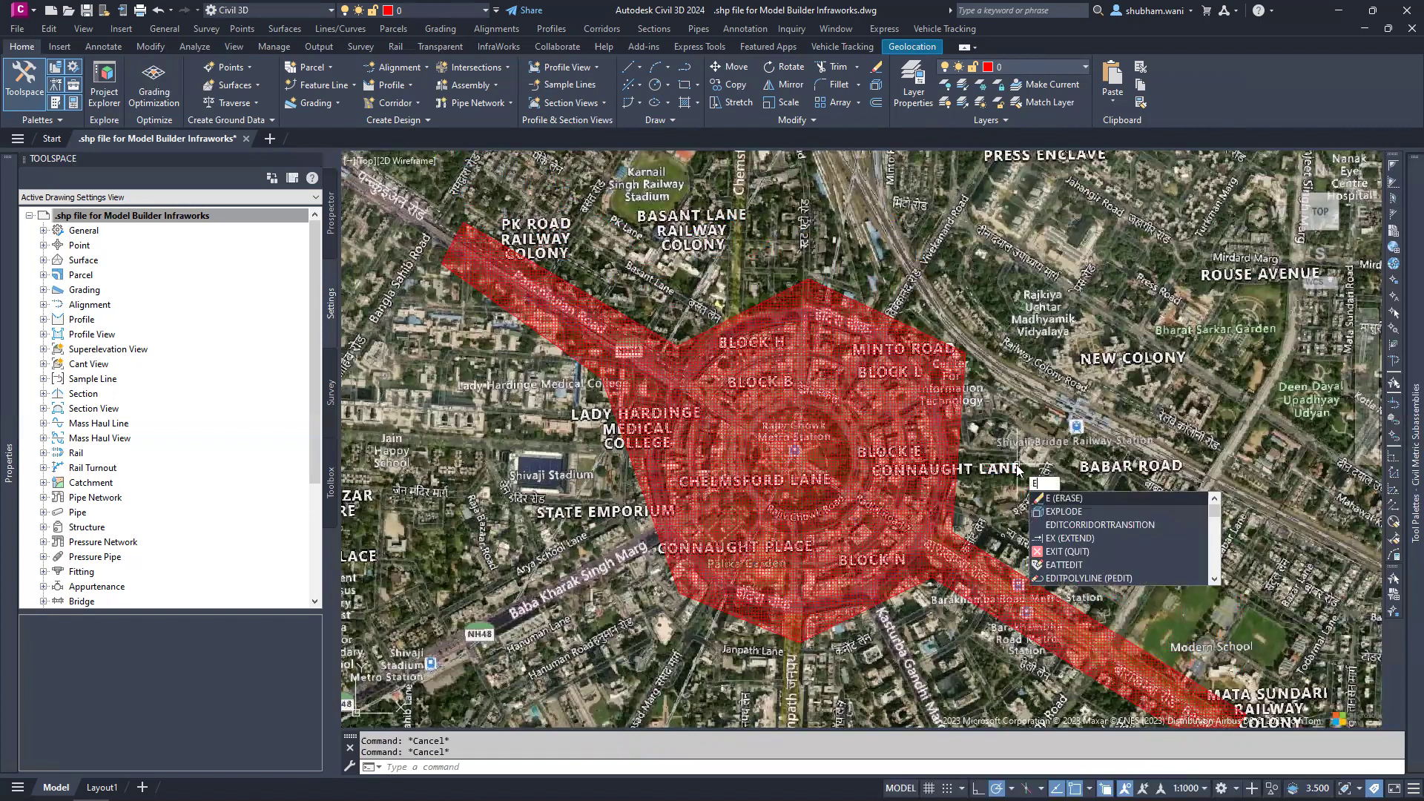
type("X")
key("Escape")
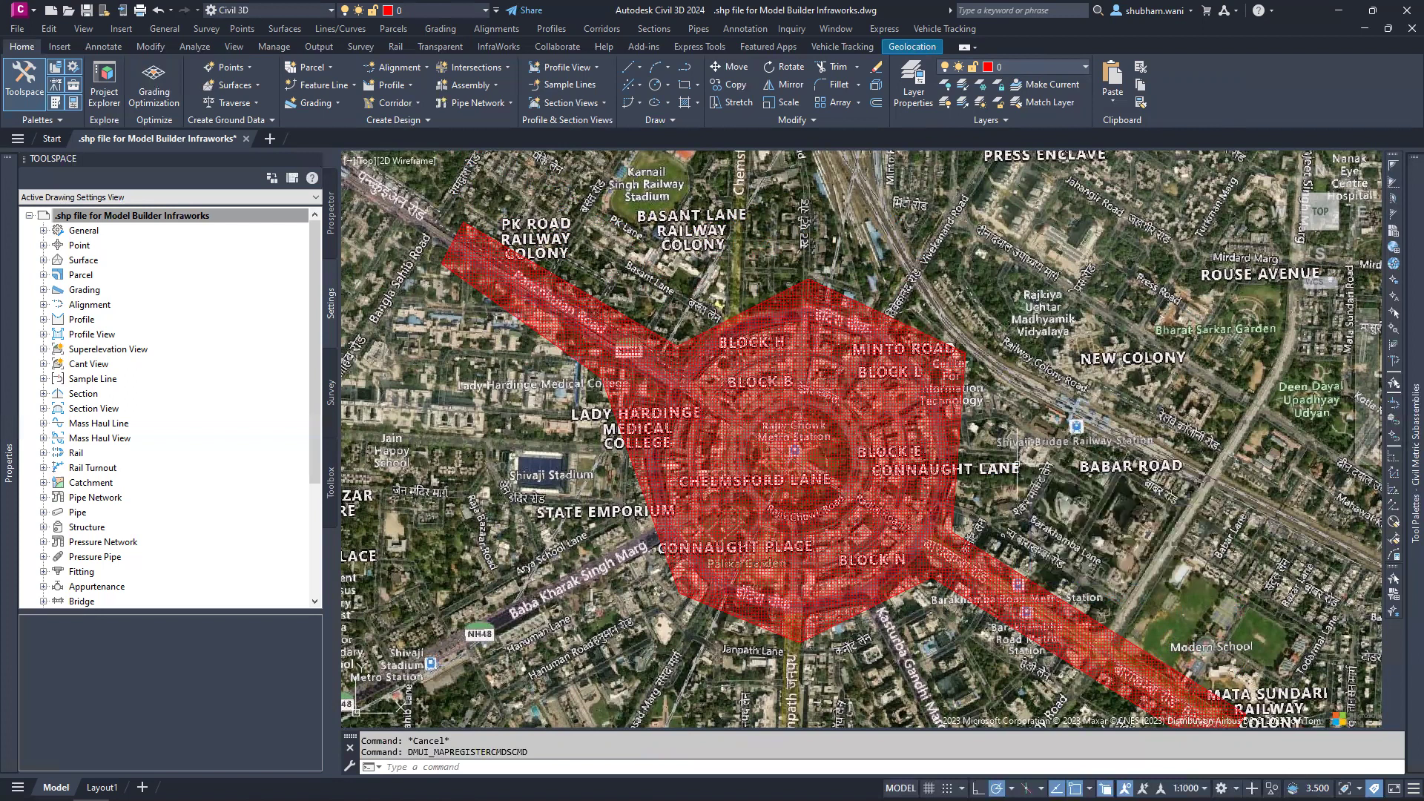
key("Escape")
Start MAPEXPORT and set the output to an ESRI Shapefile named ".shp file for Model Builder Infraworks" in the shp folder.
type("mapr")
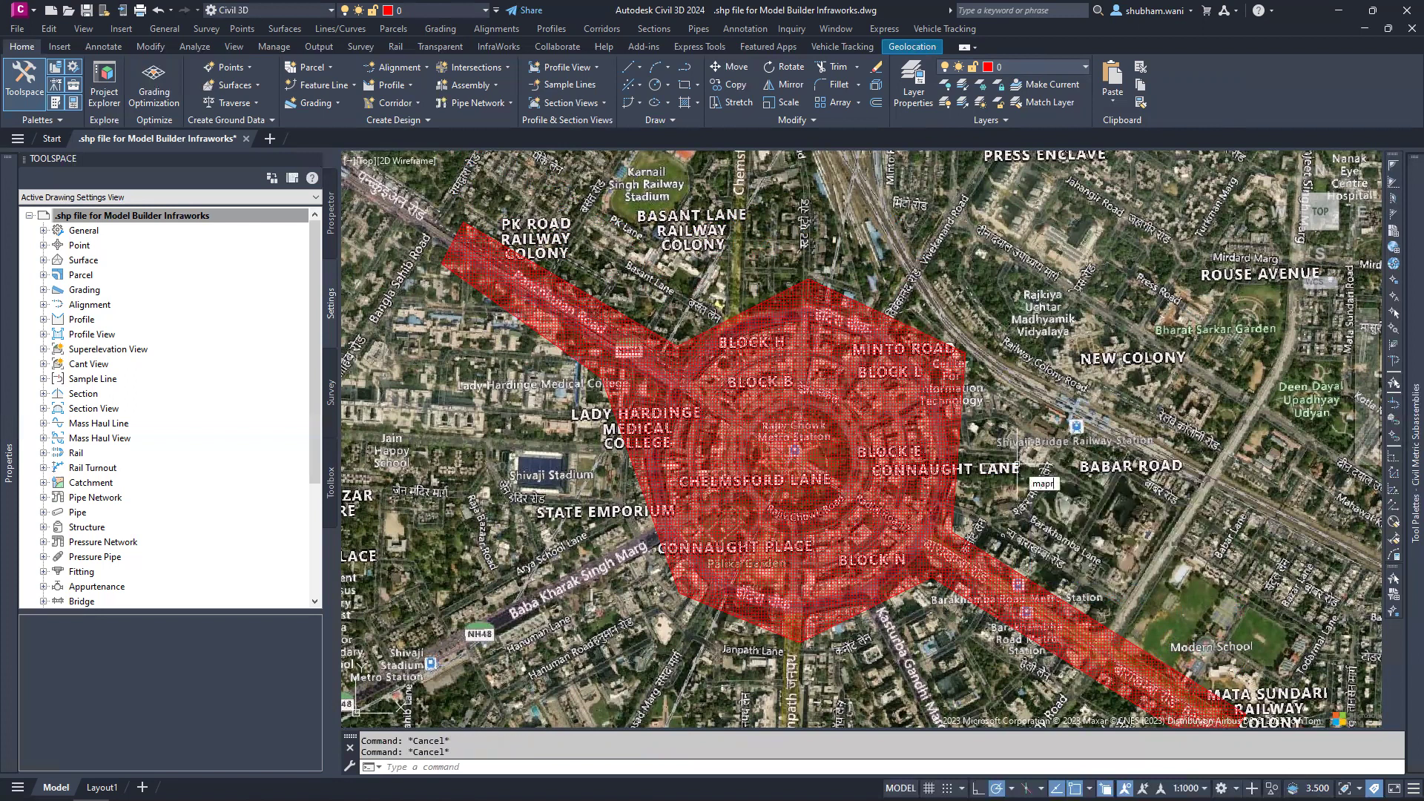
type("e")
key("BackSpace")
key("BackSpace")
key("BackSpace")
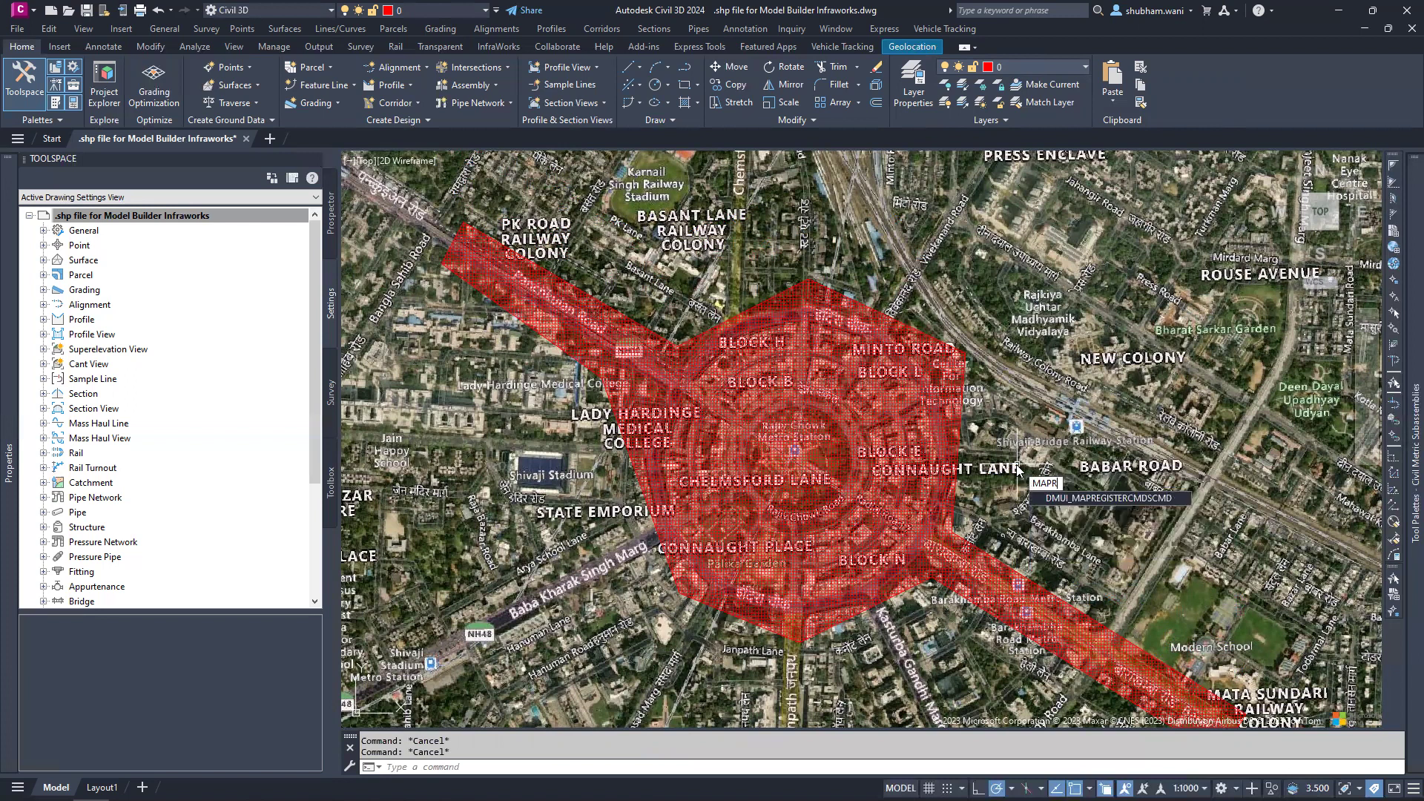
type("pexport")
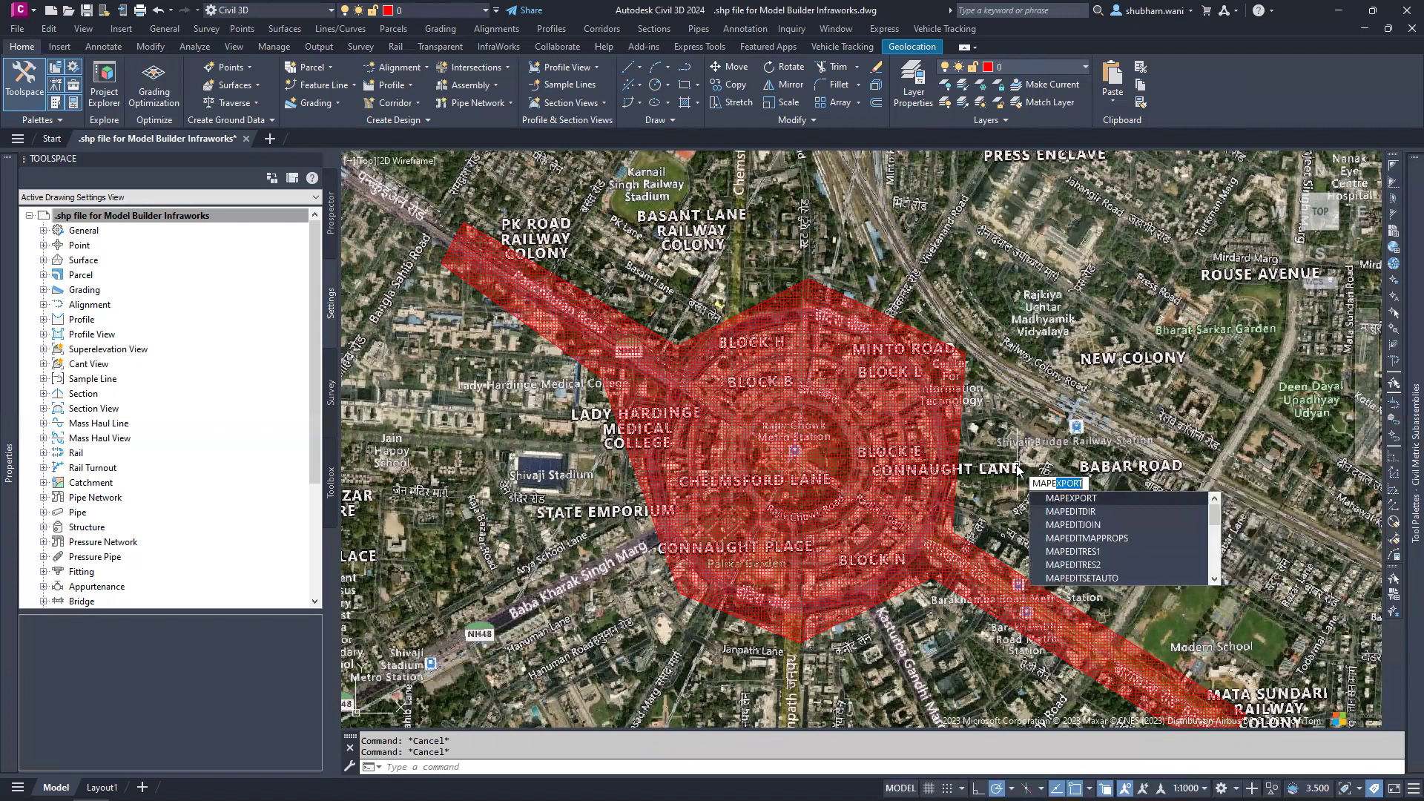
key("Return")
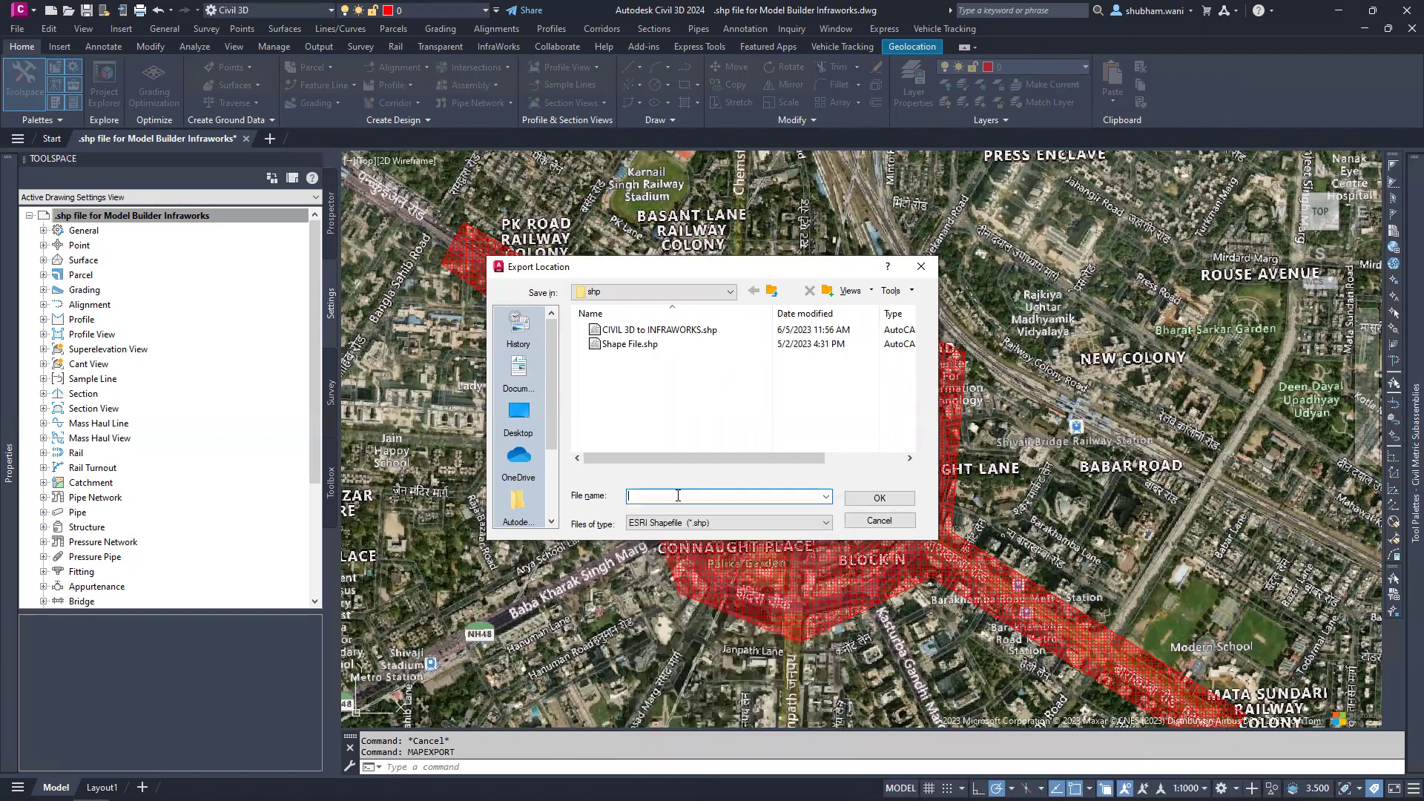
key("super")
key("super")
type(".shp file for Model Builder Infraworks")
left_click(776, 518)
left_click(776, 518)
left_click(877, 498)
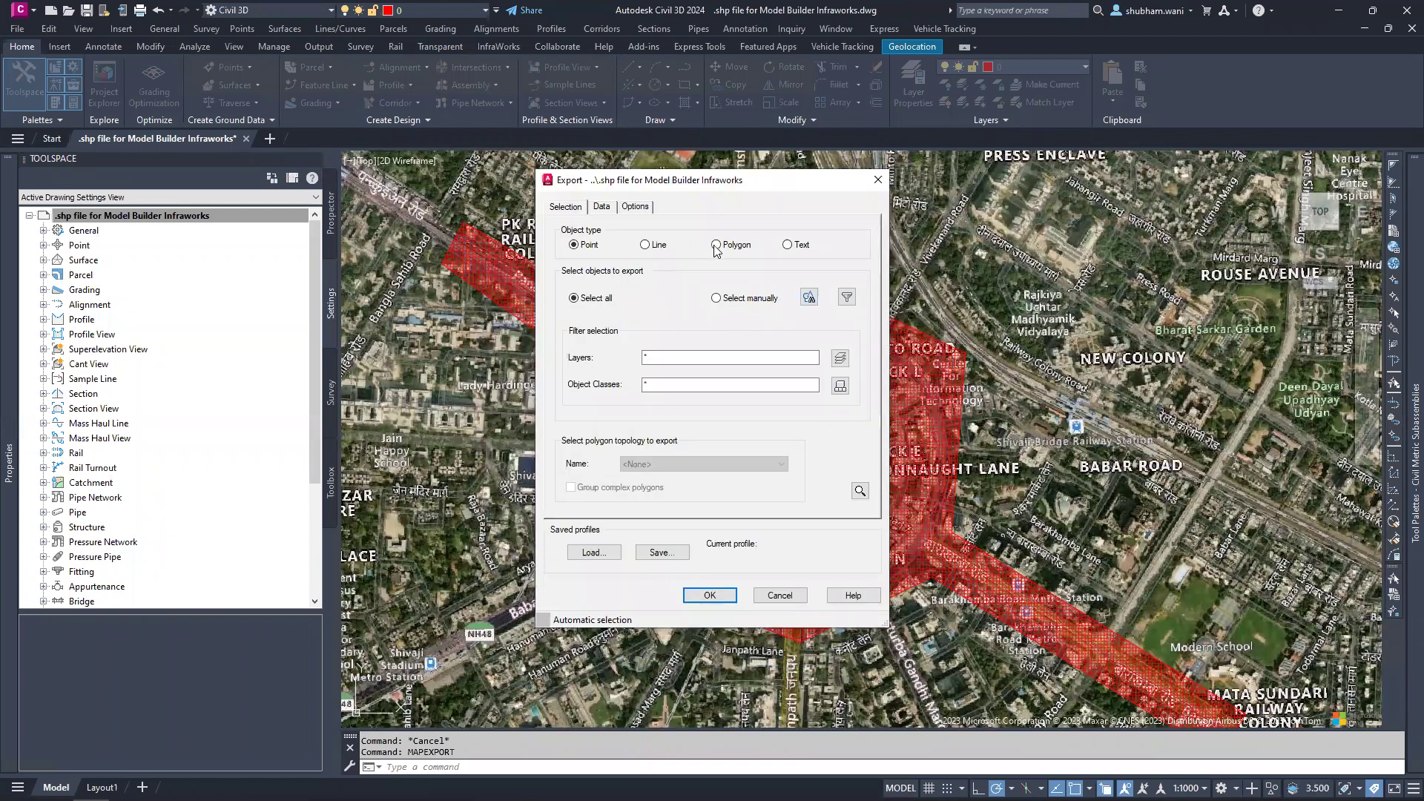
Try to export with the Polygon object type, manually selecting the Connaught Place polygon as the object to export.
left_click(734, 298)
left_click(808, 298)
left_click(828, 287)
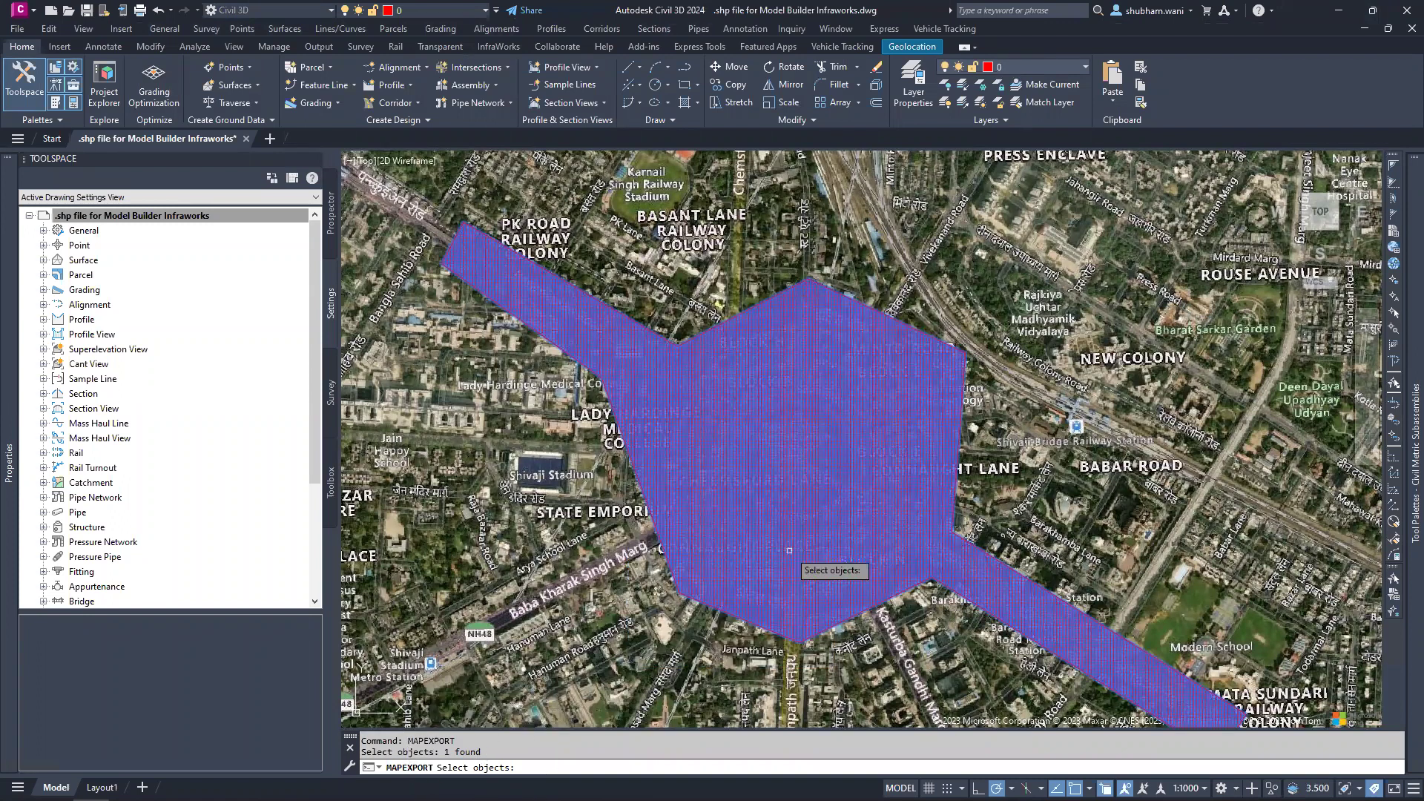
key("Return")
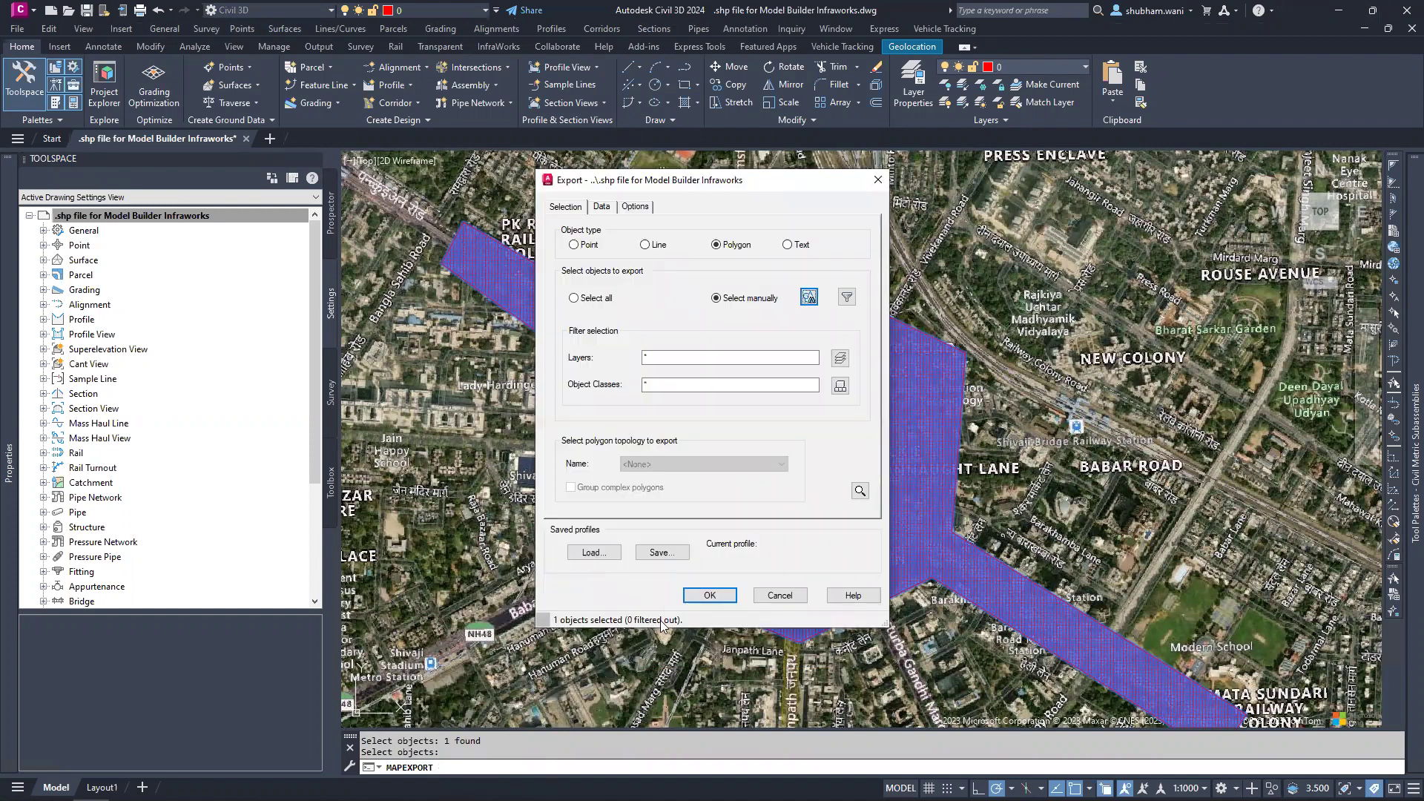
left_click(717, 597)
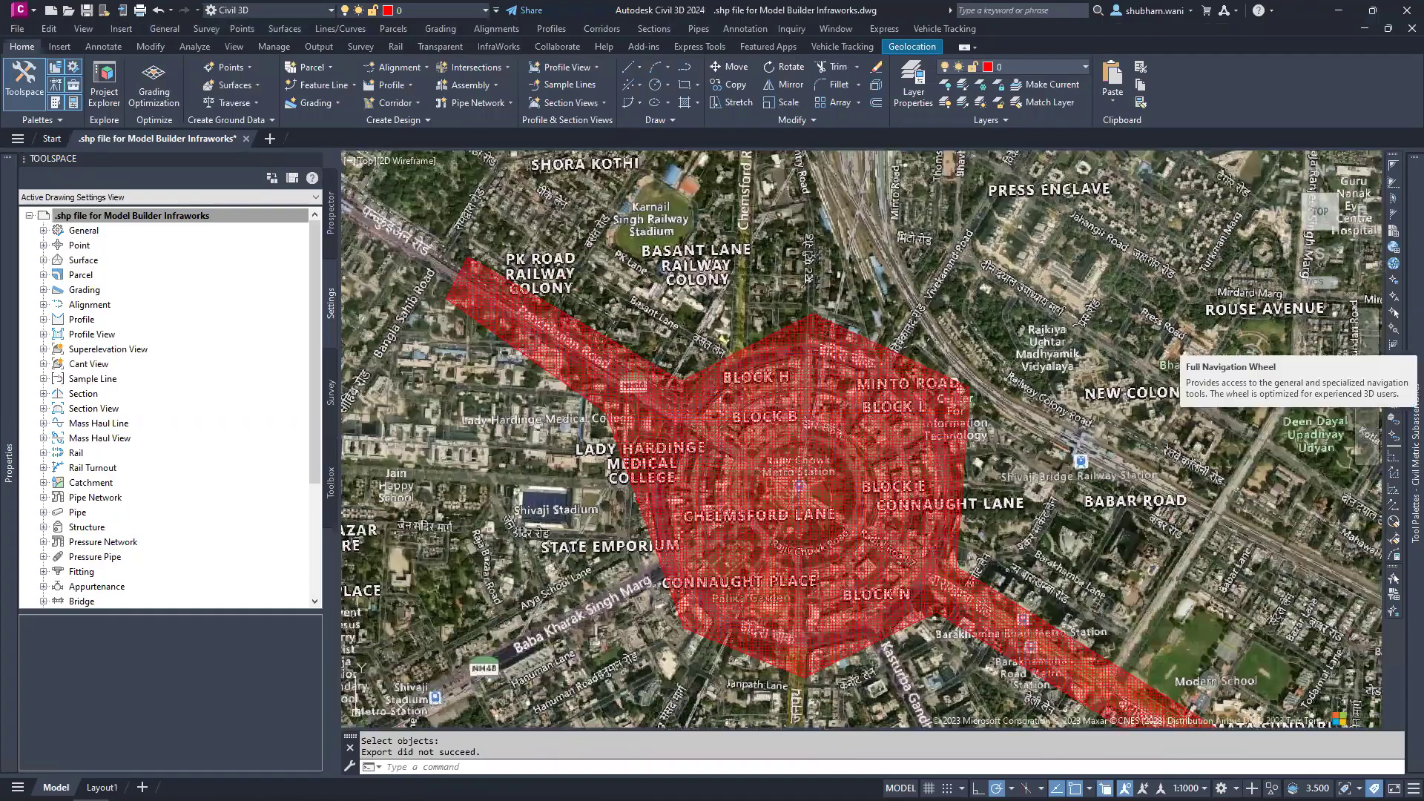
Switch to InfraWorks and open Model Builder with its map shown as satellite imagery.
key("alt+Tab")
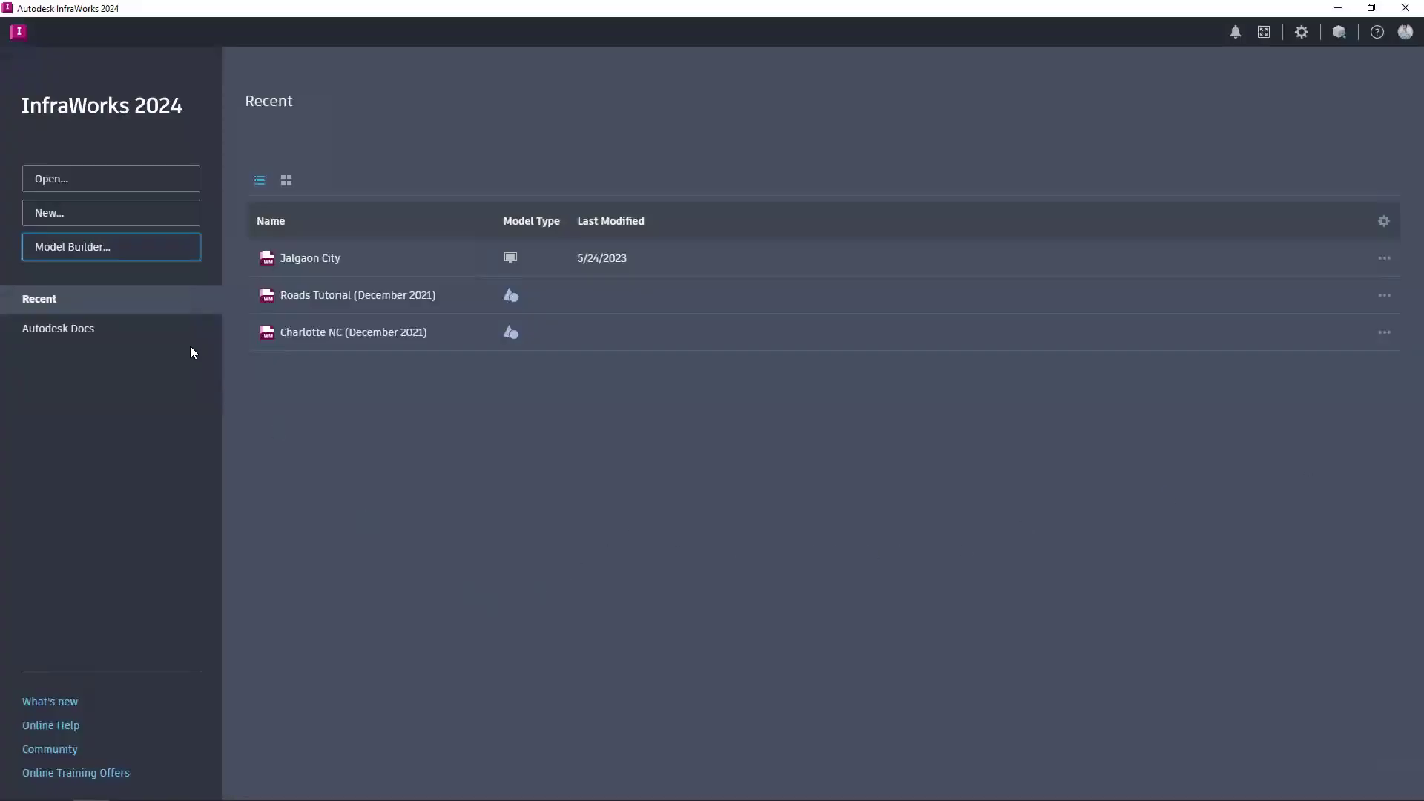
left_click(114, 254)
left_click(115, 254)
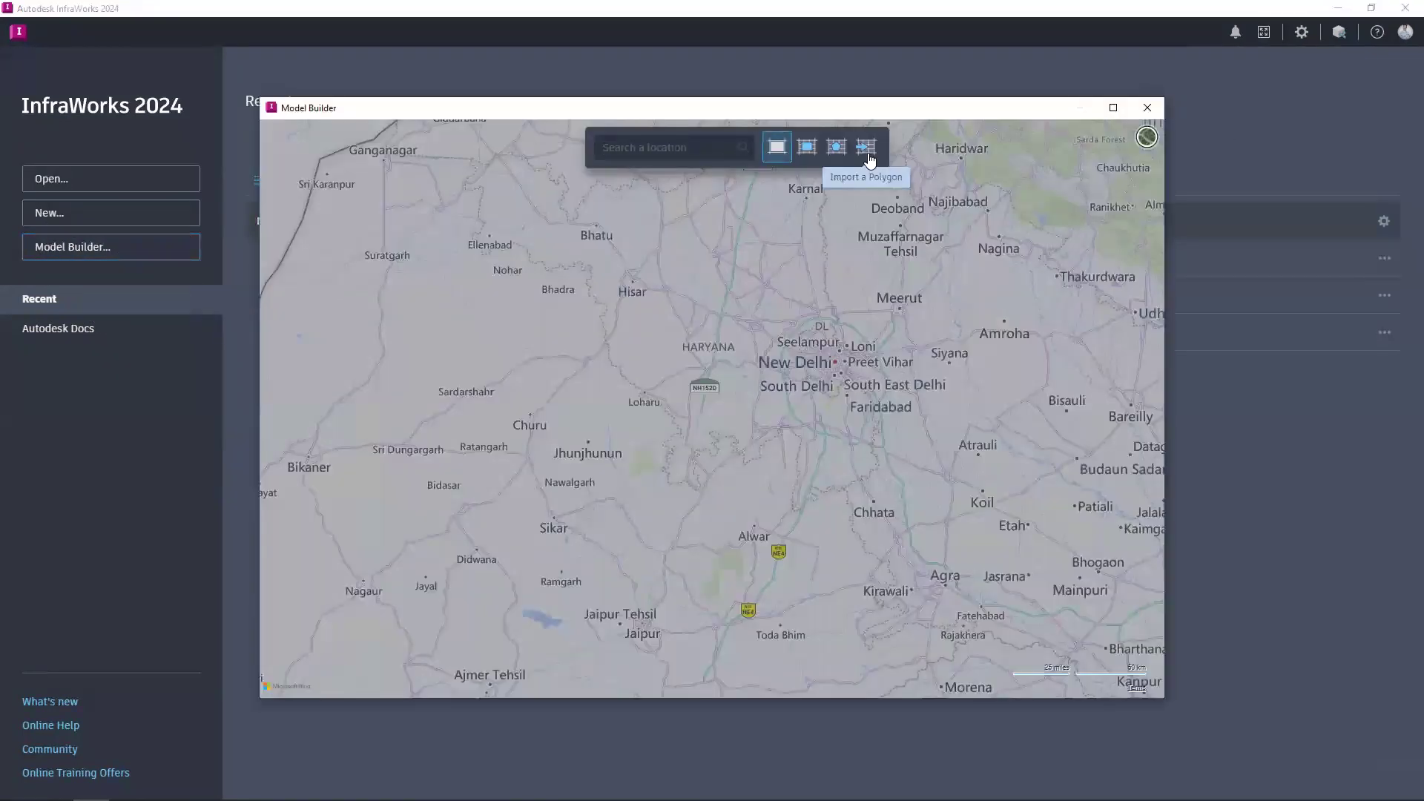
left_click(867, 147)
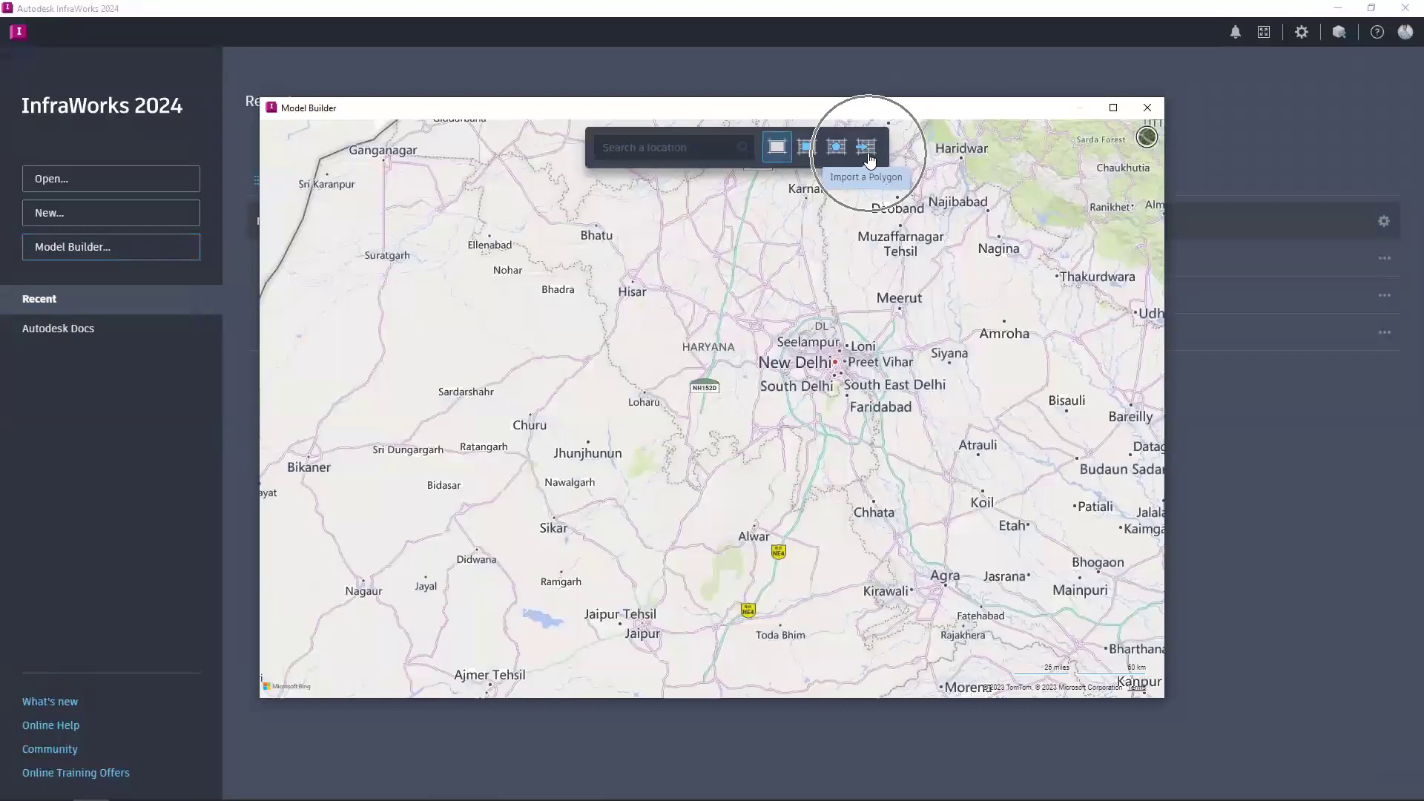
left_click(1146, 138)
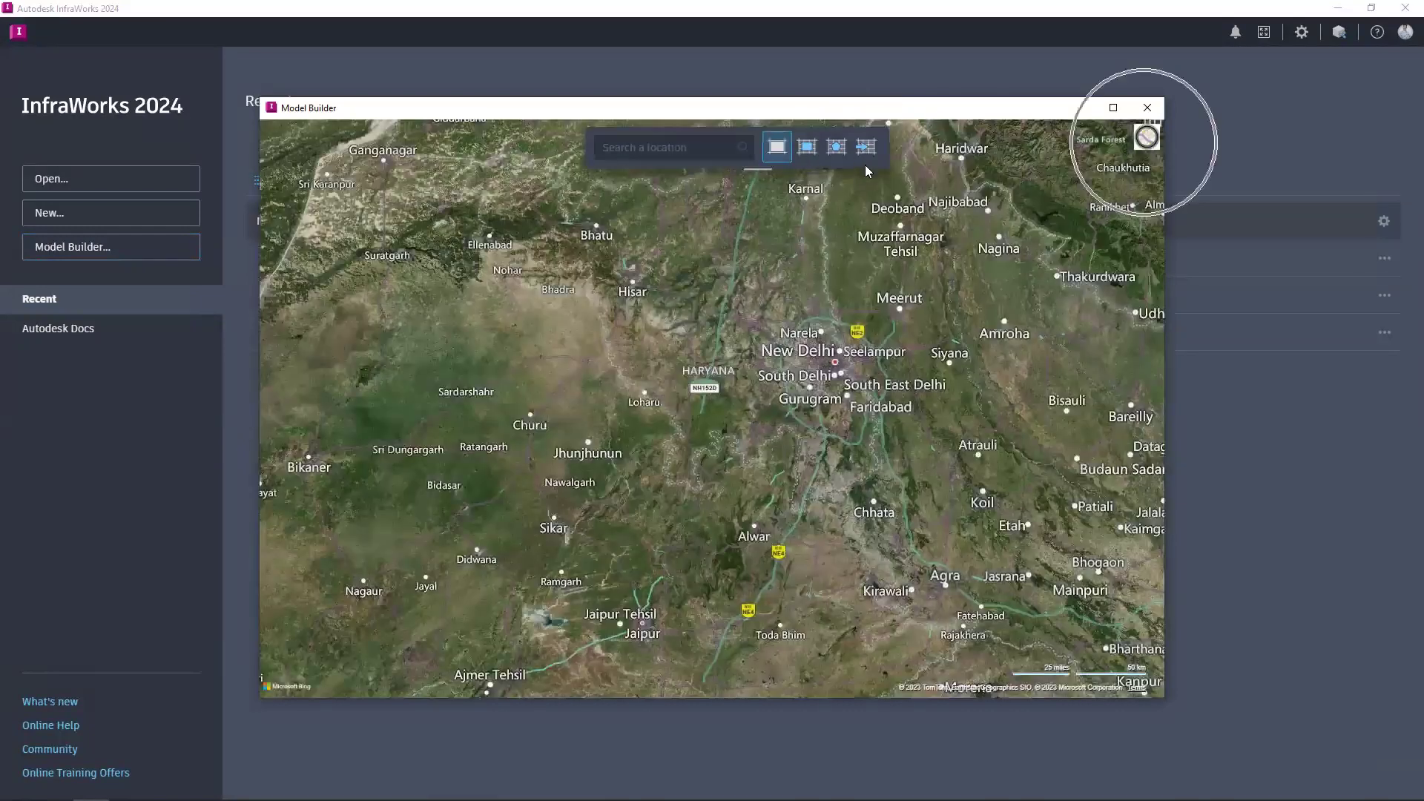
Import the model area from the .prj and .shp files named ".shp file for Model Builder Infraworks" in the shp folder.
left_click(867, 148)
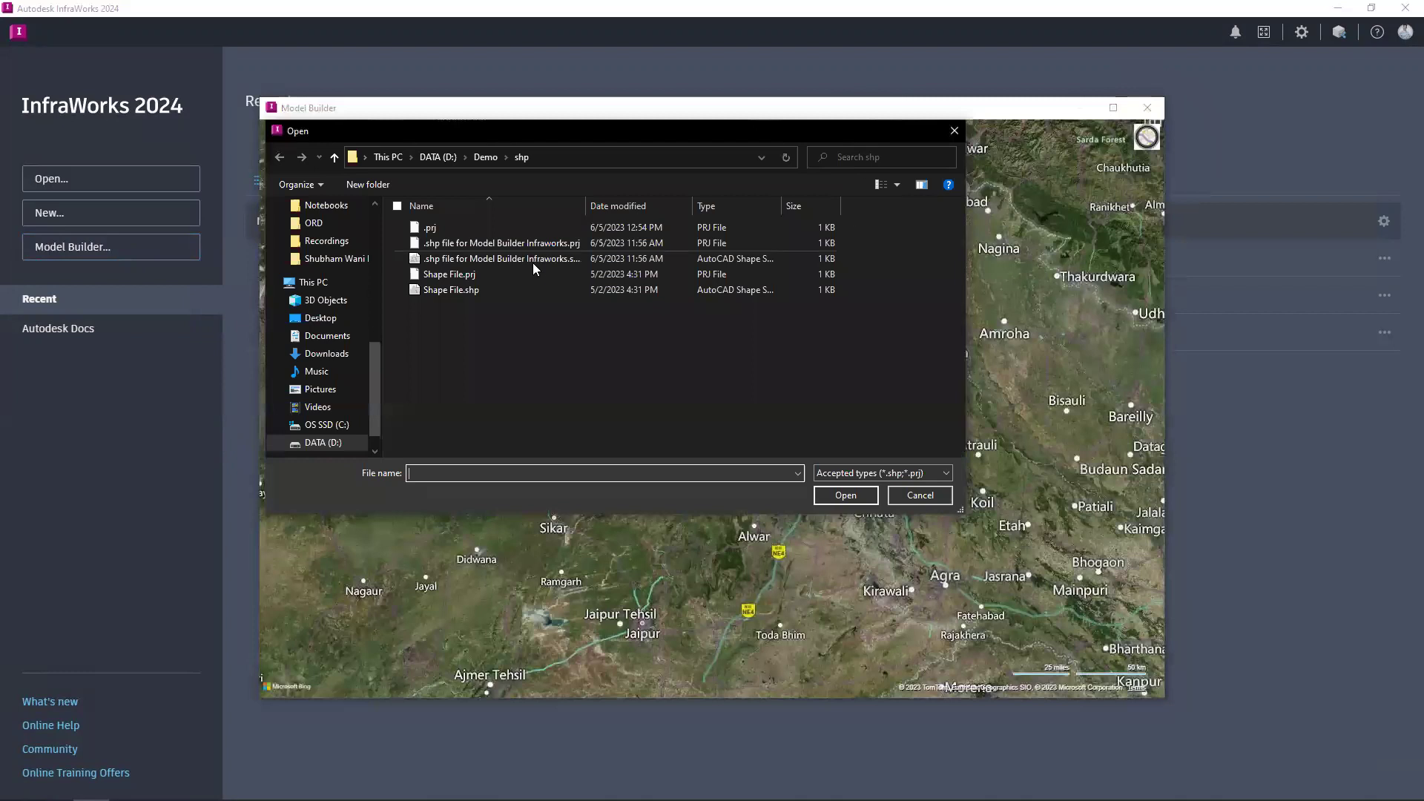
left_click(498, 258)
left_click(513, 243, "ctrl")
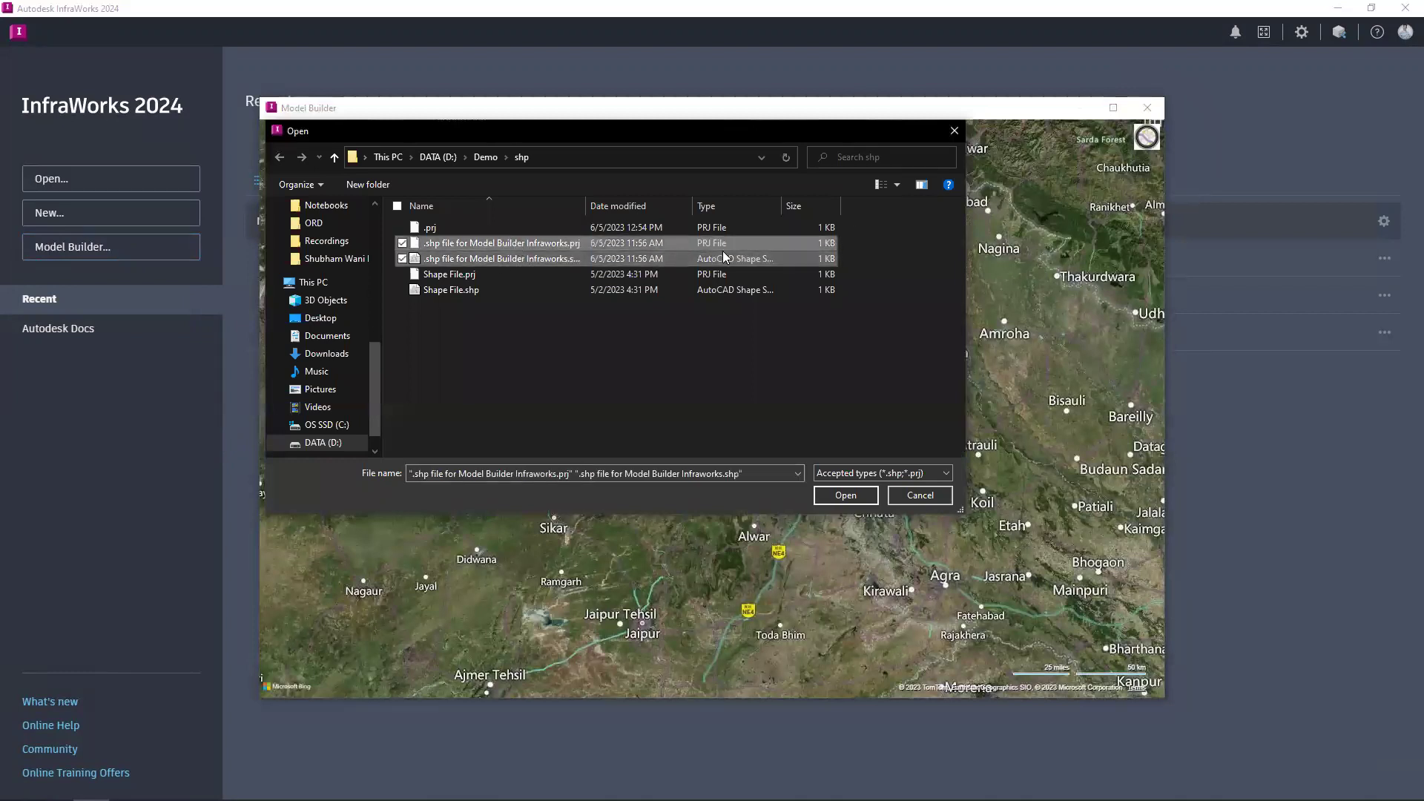
left_click(845, 495)
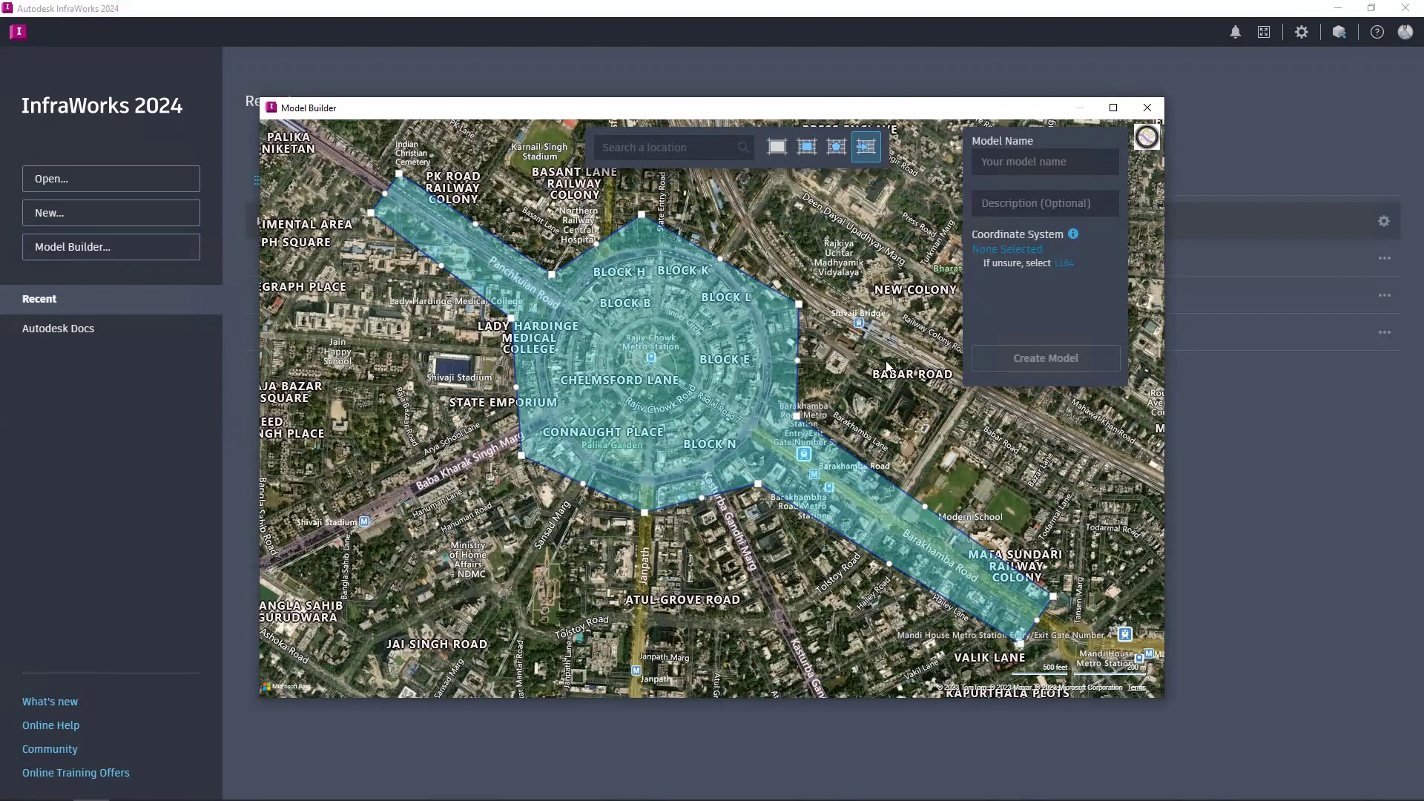
left_click(1056, 364)
left_click(1061, 360)
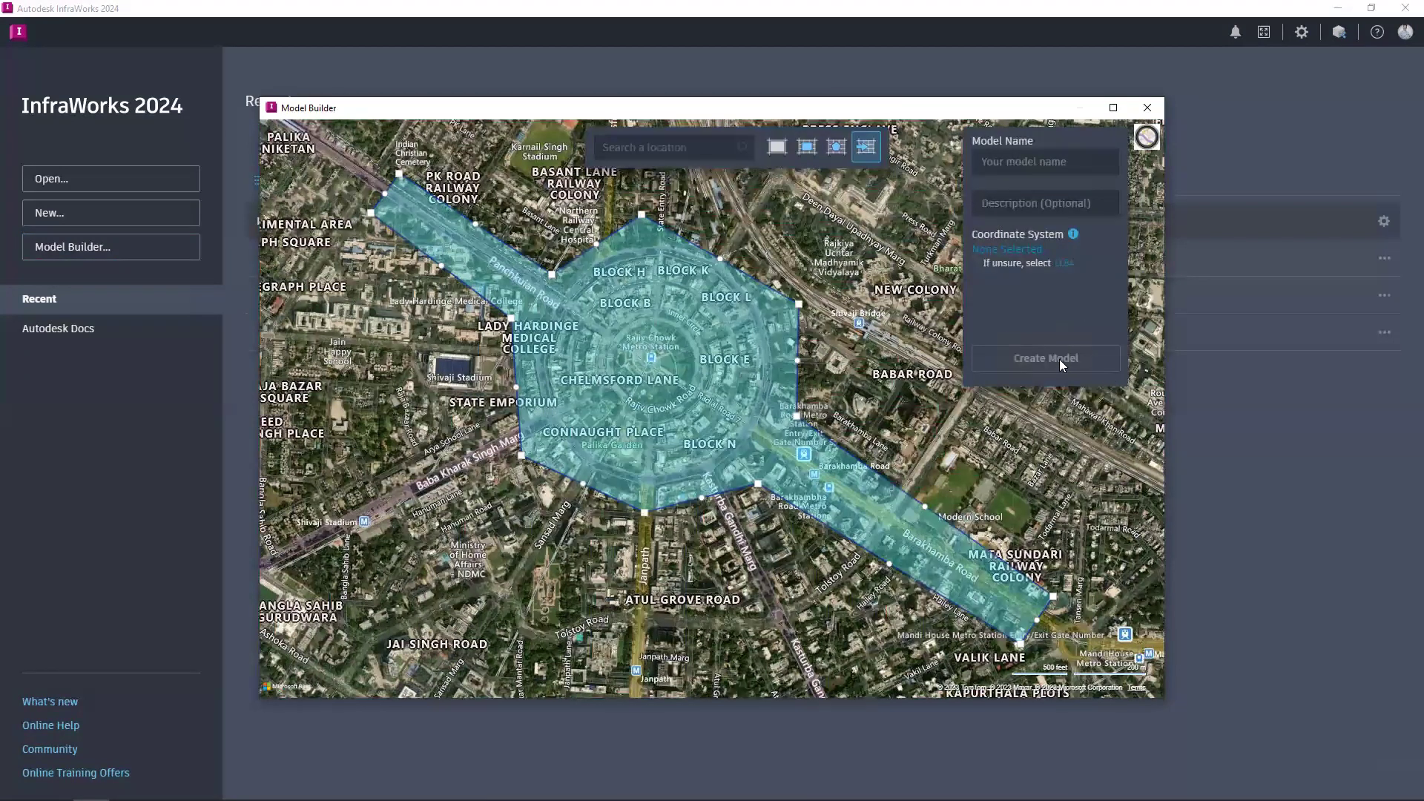